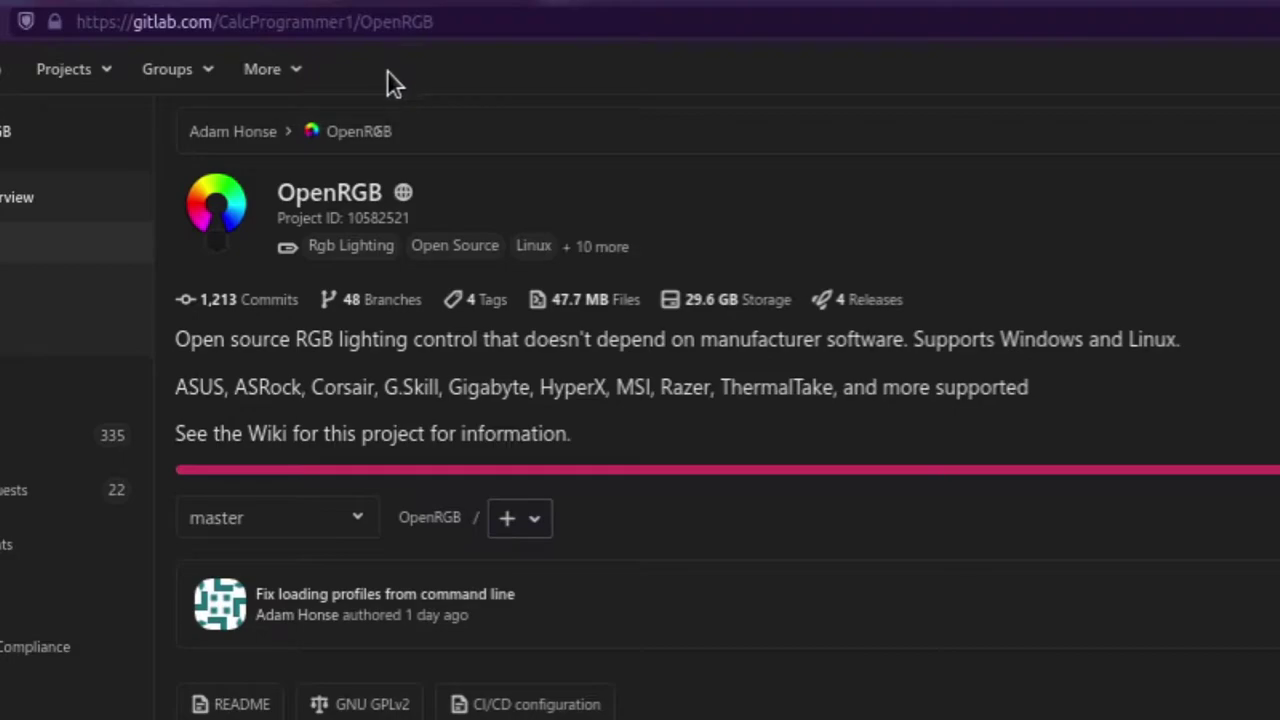
Scroll the OpenRGB project page past the file list to the README's Linux build and SMBus Access sections
left_click(494, 24)
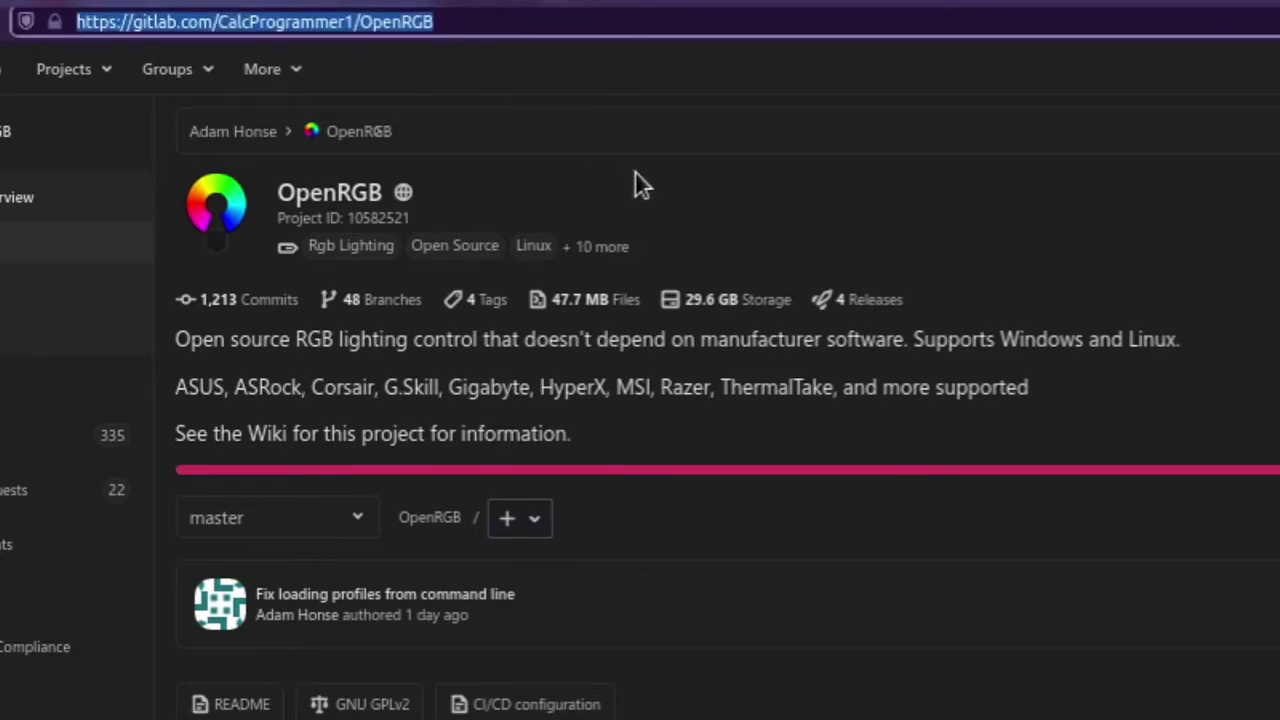
left_click(677, 186)
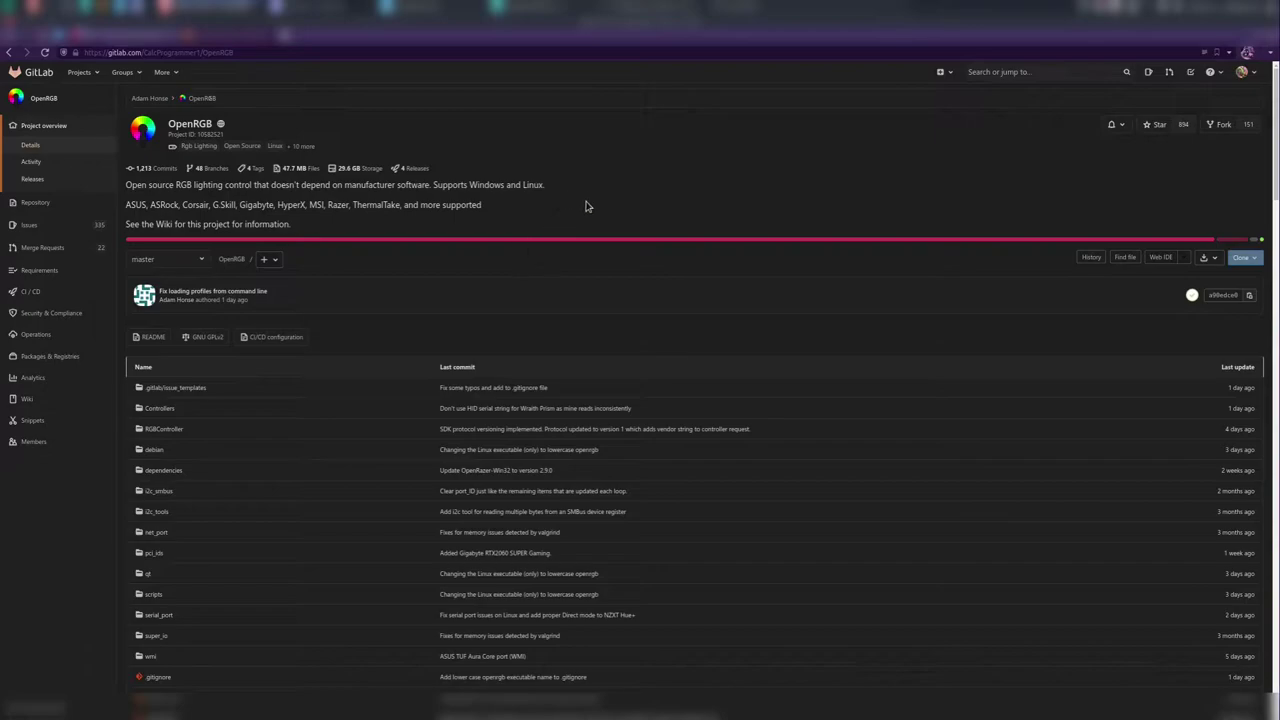
scroll(420, 280, "down", 5)
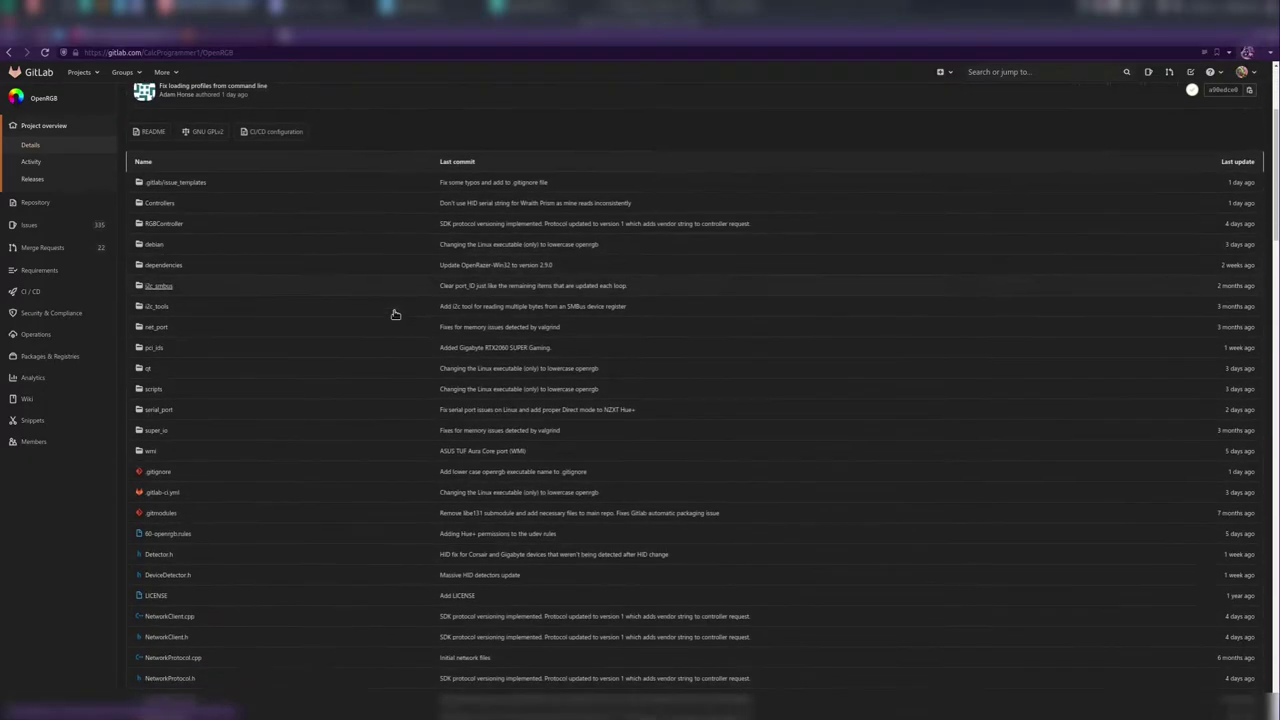
scroll(396, 320, "down", 15)
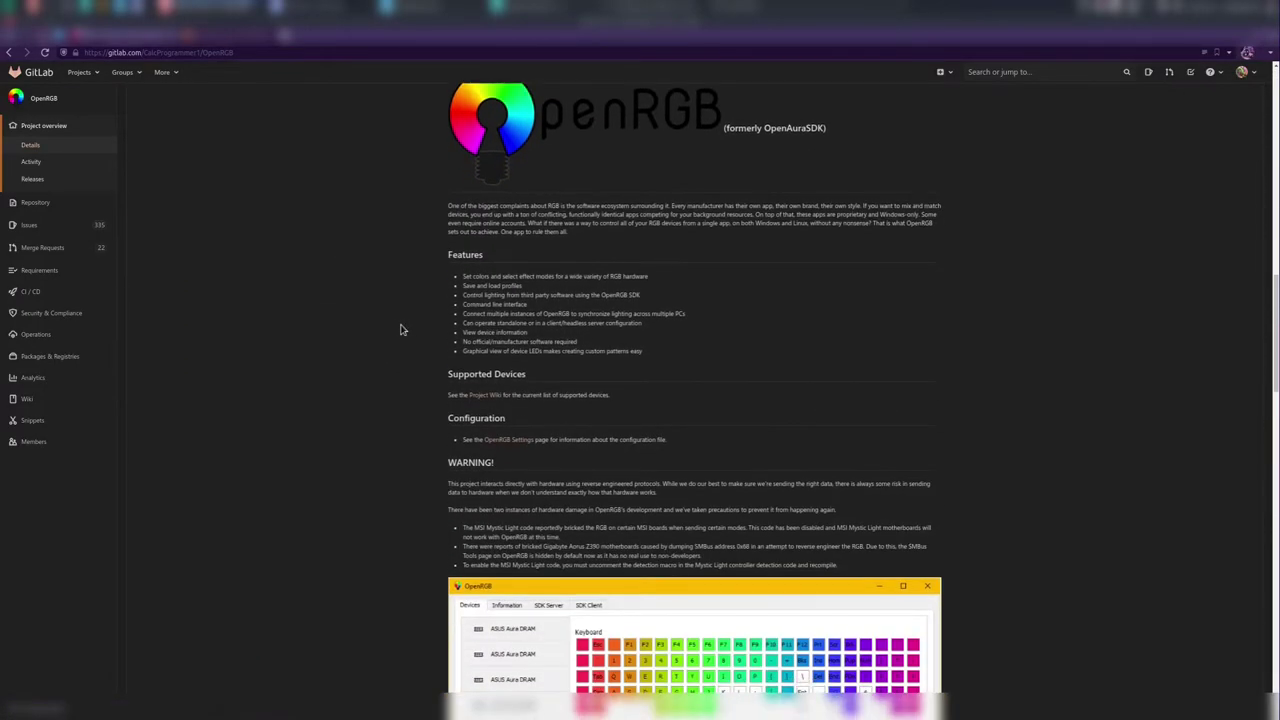
scroll(400, 330, "down", 3)
scroll(395, 335, "up", 2)
scroll(400, 349, "down", 1)
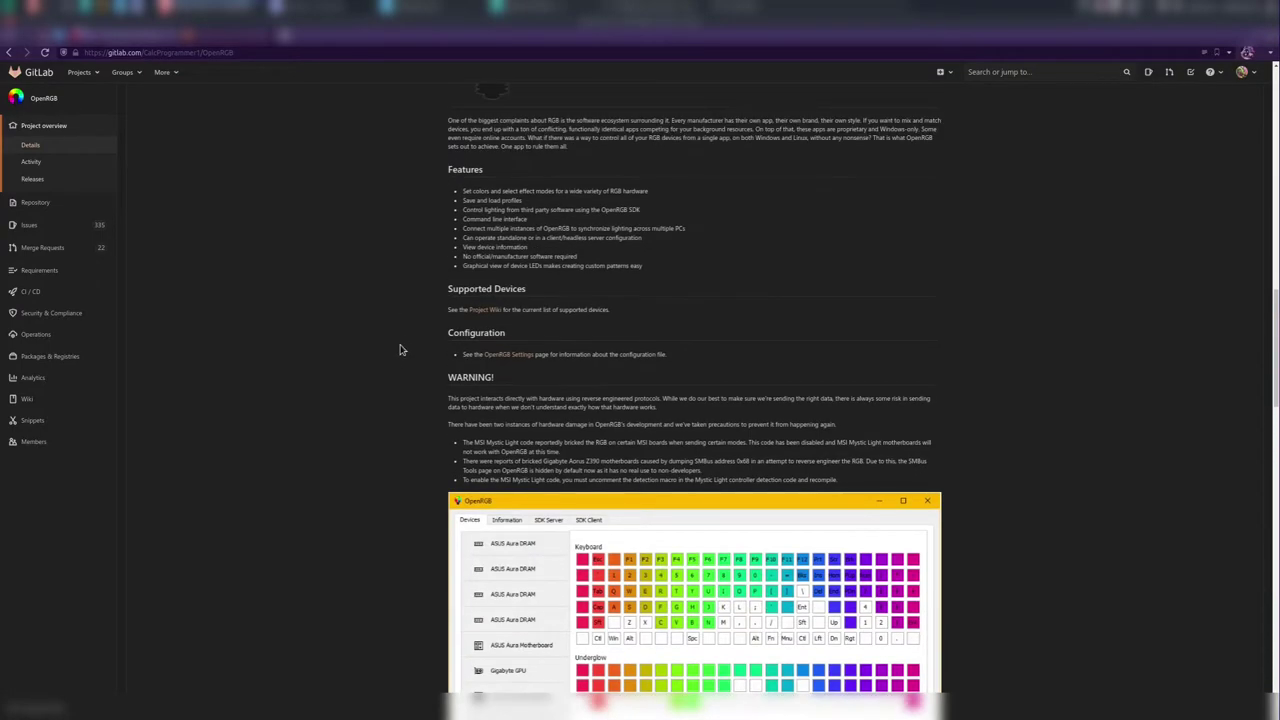
scroll(399, 337, "down", 1)
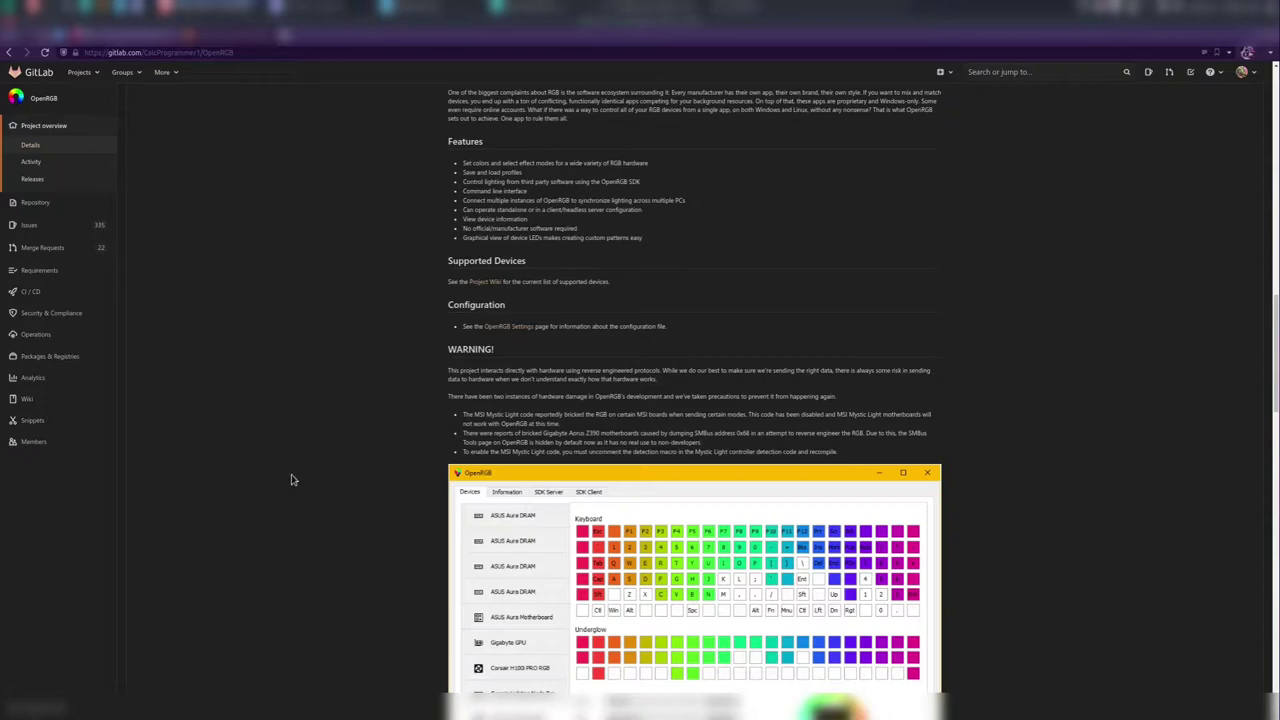
scroll(388, 385, "down", 2)
scroll(389, 371, "down", 6)
scroll(352, 455, "down", 6)
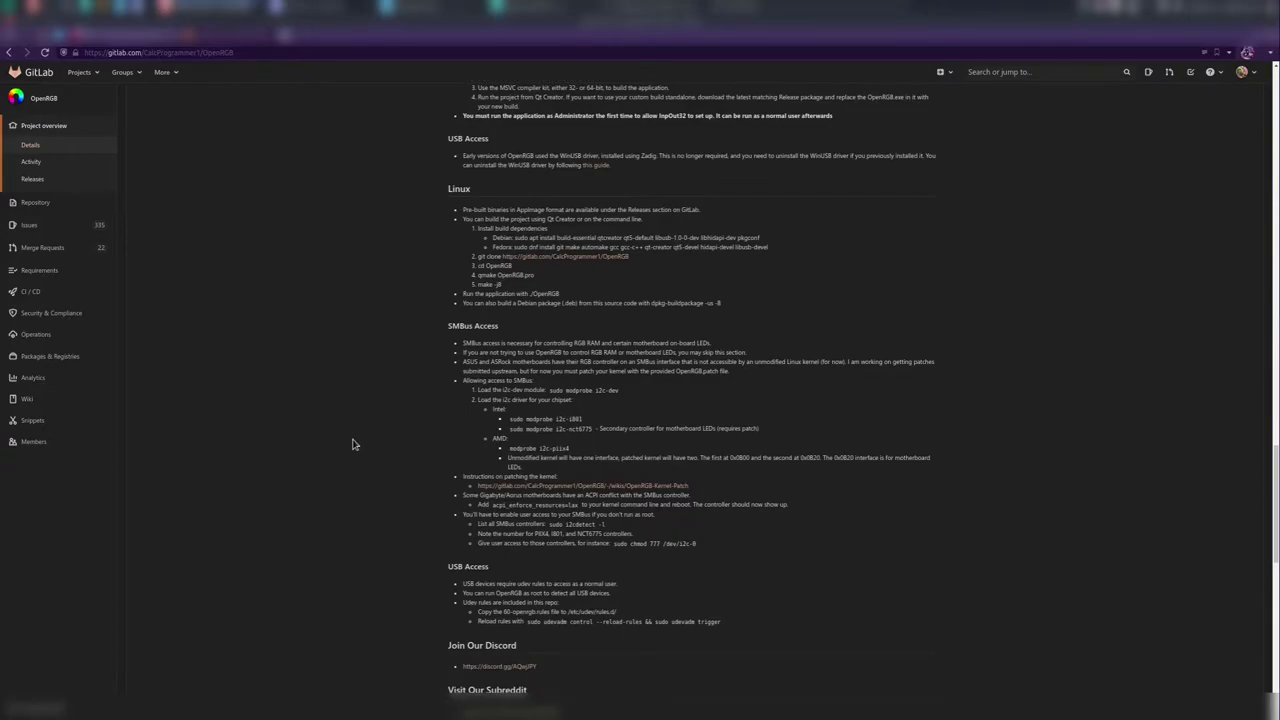
scroll(353, 445, "up", 1)
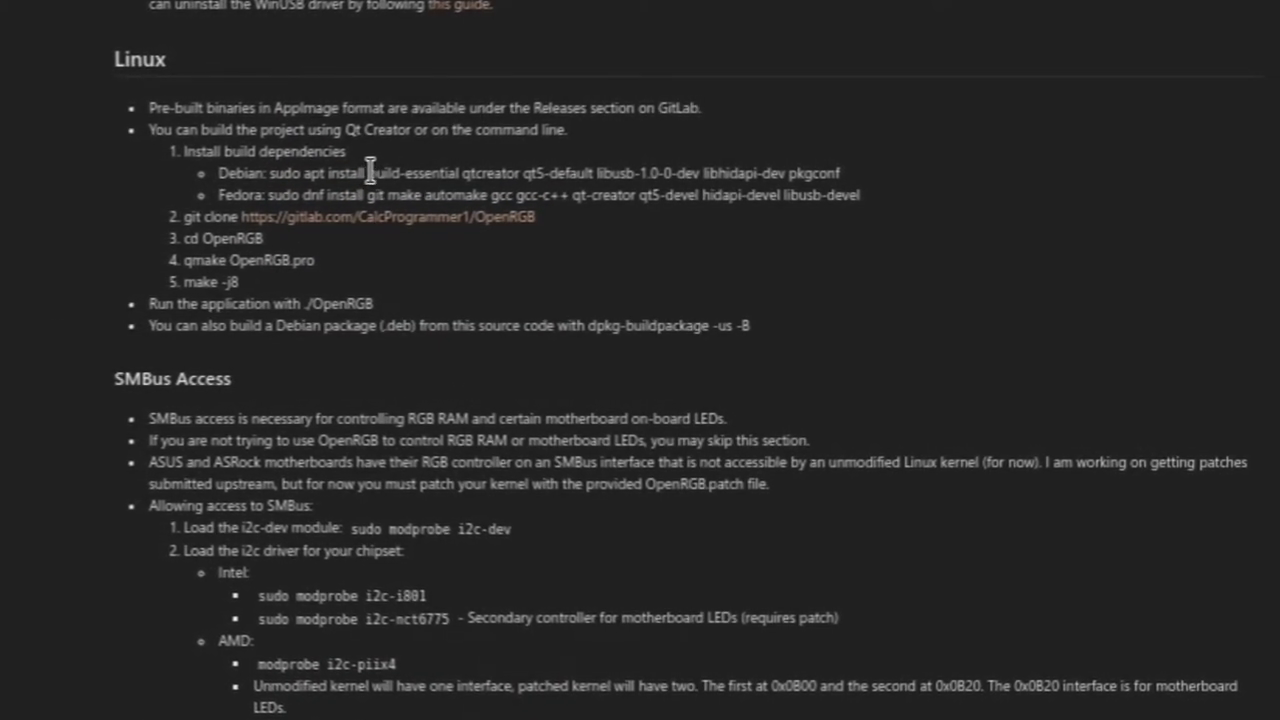
Highlight the Debian dependency list, the full Debian install command and the Fedora install command in turn
left_click_drag(368, 172, 851, 174)
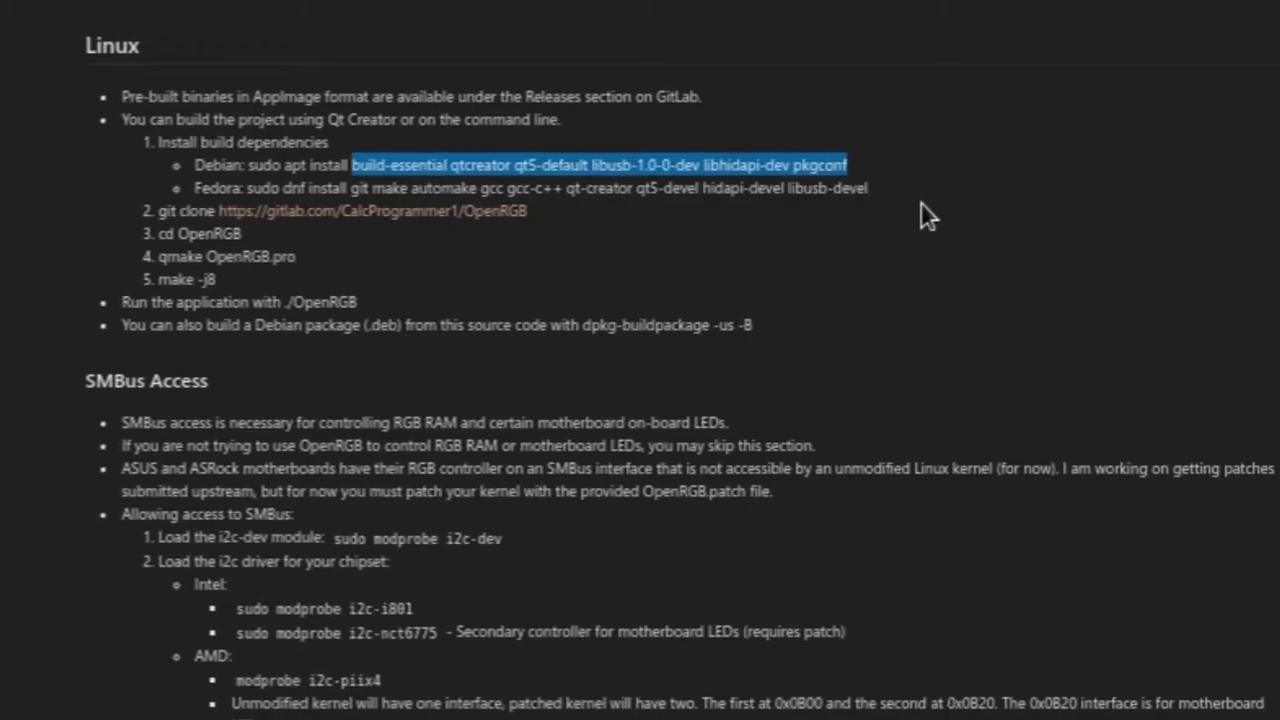
left_click(250, 162)
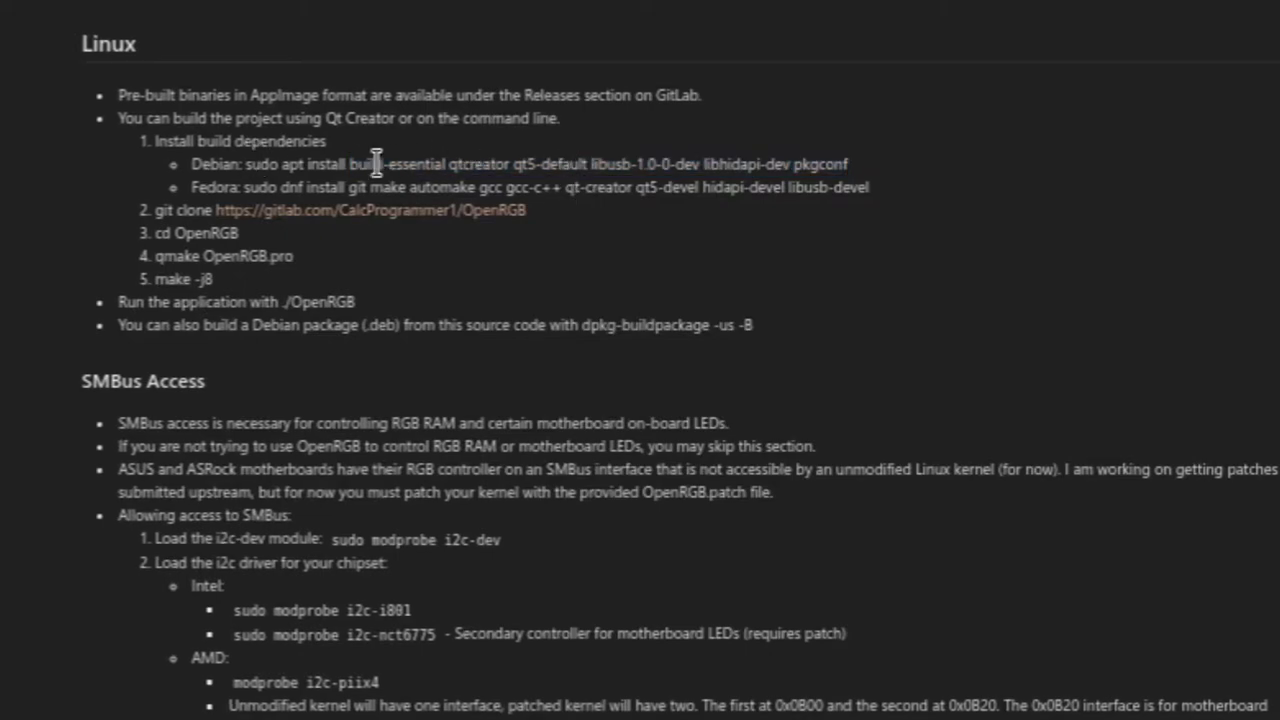
left_click_drag(250, 166, 910, 158)
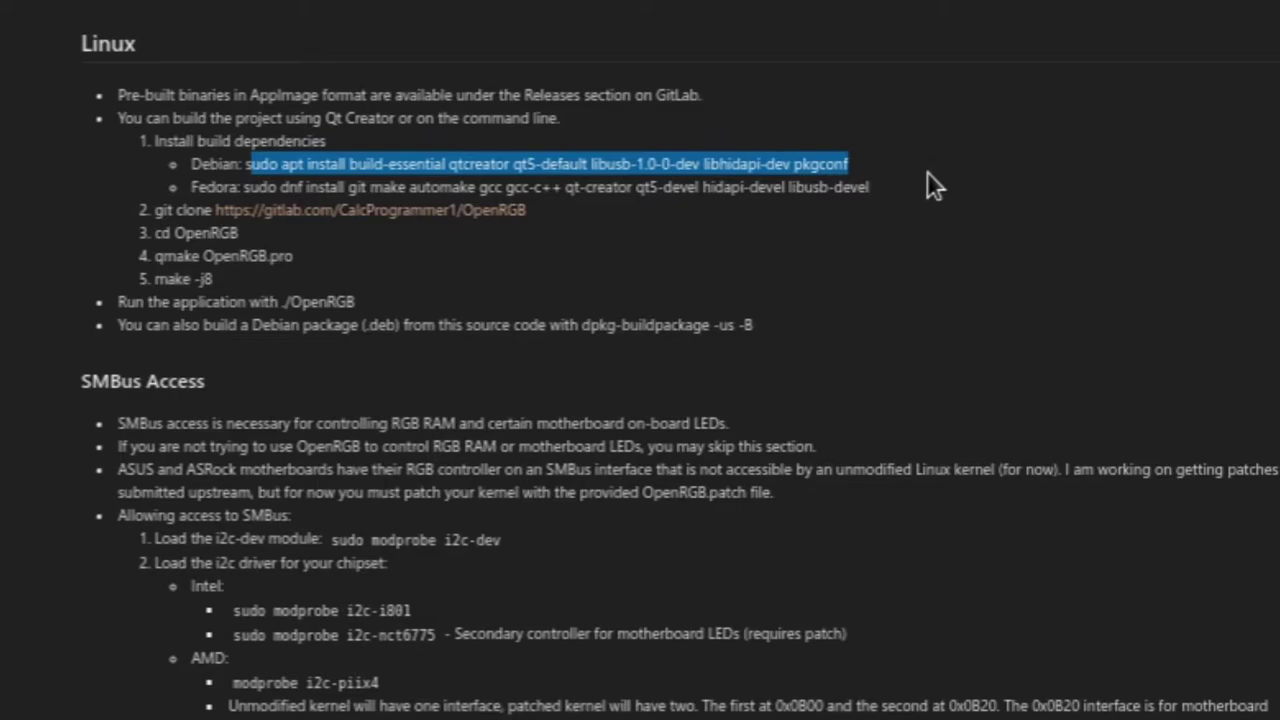
left_click(880, 198)
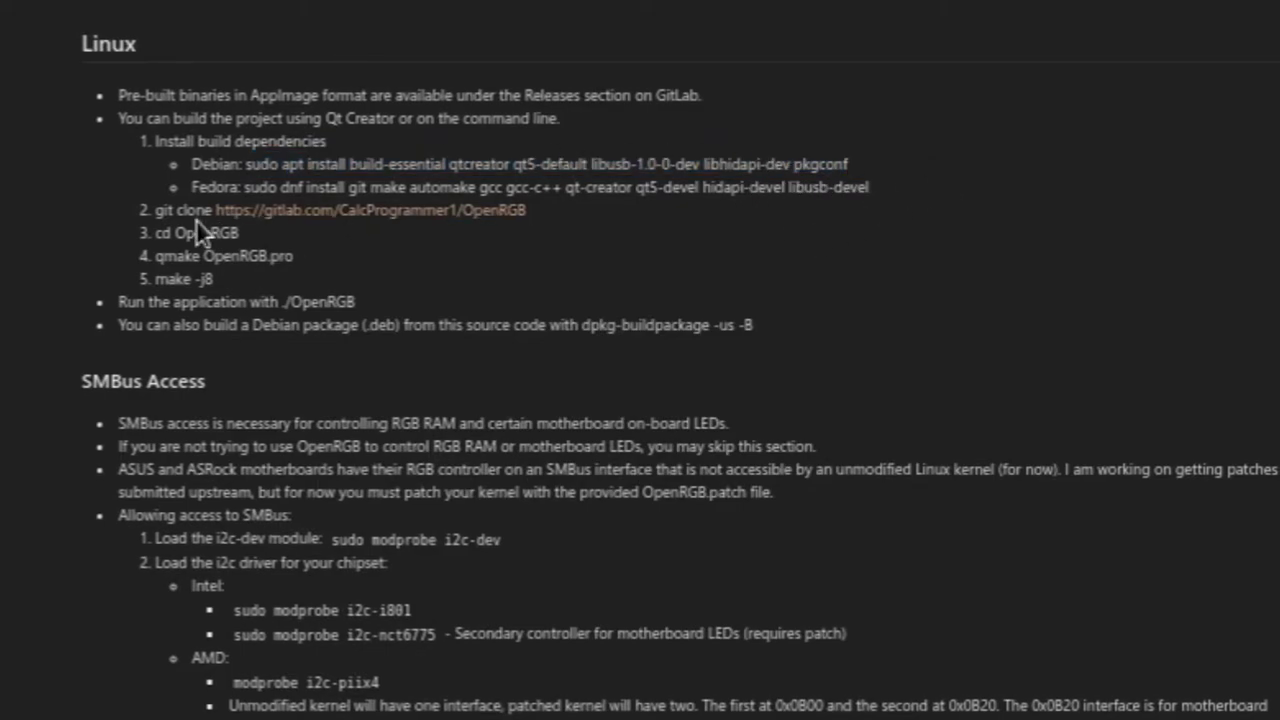
mouse_move(243, 187)
left_mouse_down()
mouse_move(350, 165)
mouse_move(292, 194)
mouse_move(430, 207)
mouse_move(405, 190)
mouse_move(843, 163)
mouse_move(890, 195)
left_mouse_up()
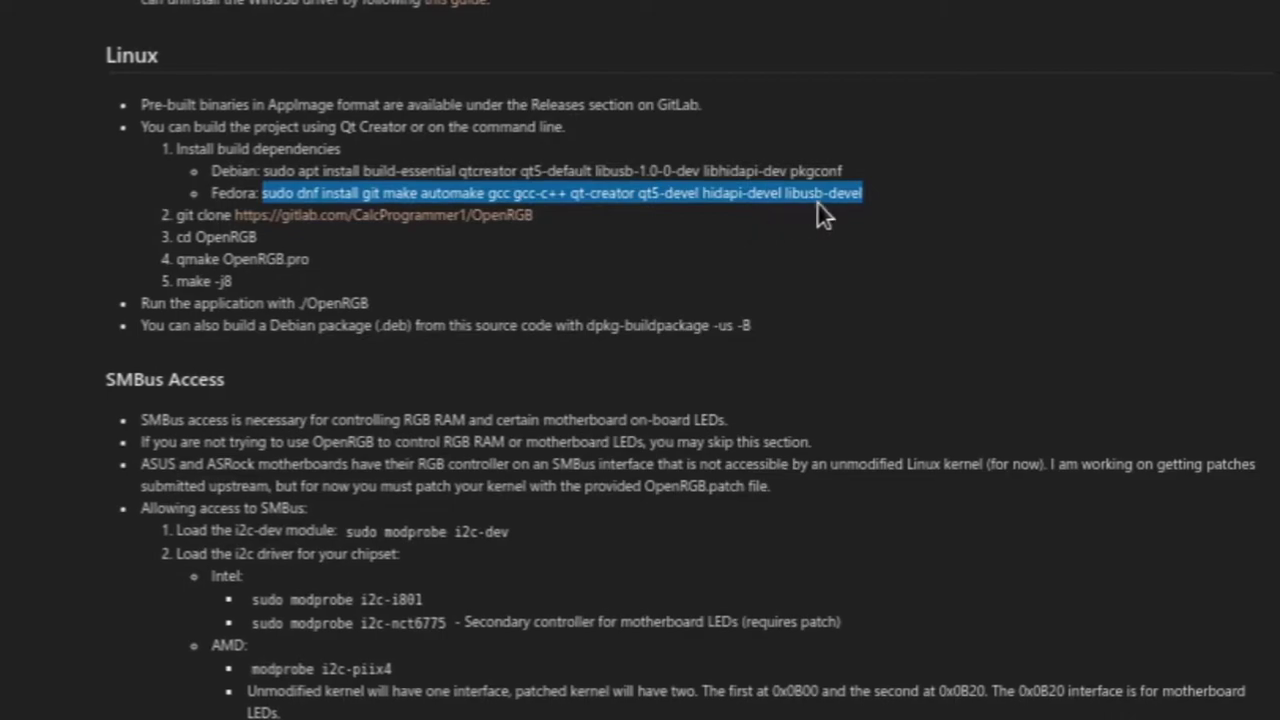
left_click(905, 200)
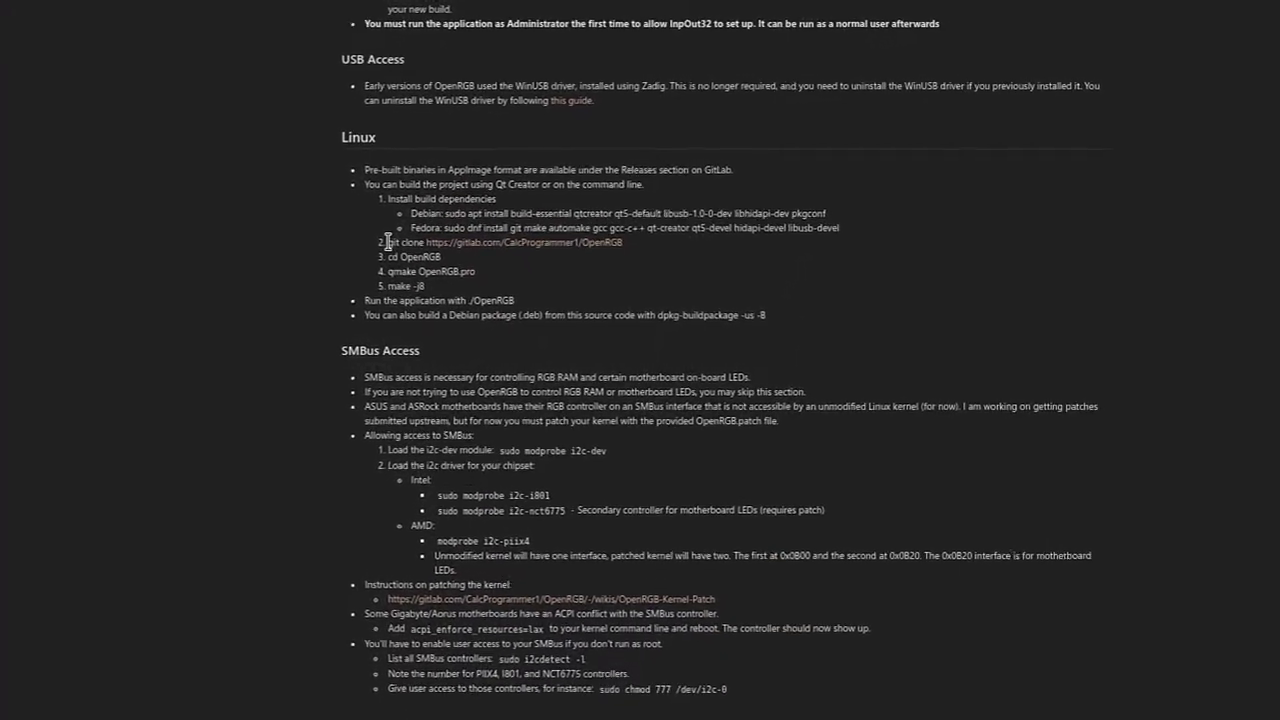
mouse_move(386, 242)
left_mouse_down()
mouse_move(630, 228)
mouse_move(648, 243)
left_mouse_up()
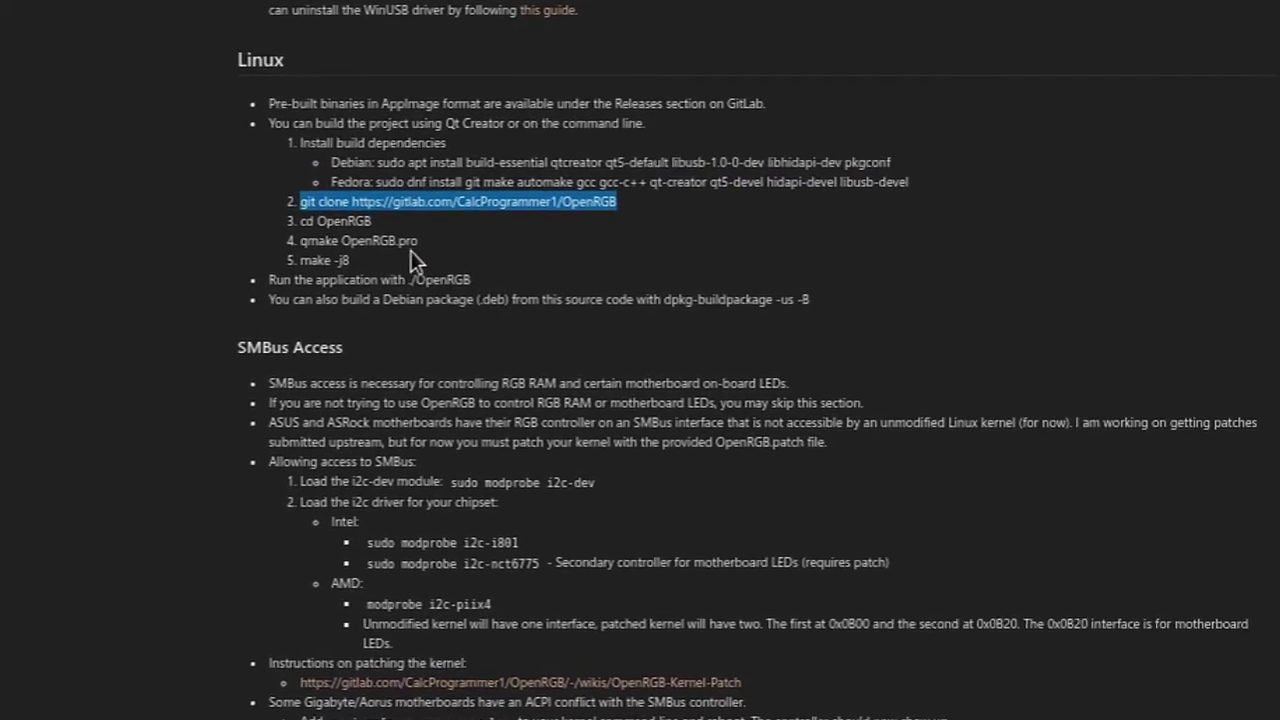
right_click(298, 184)
left_click(331, 199)
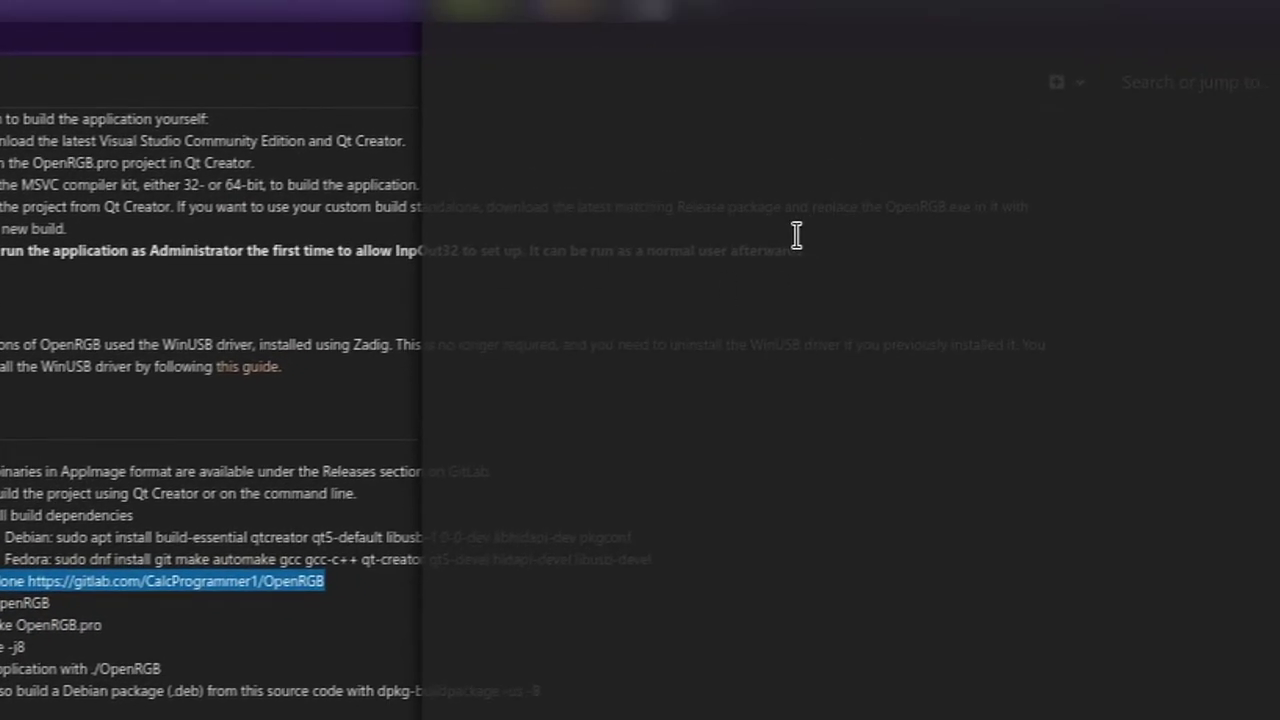
In the drop-down terminal, run the pasted git clone command and cd into OpenRGB
key("Return")
key("ctrl+shift+v")
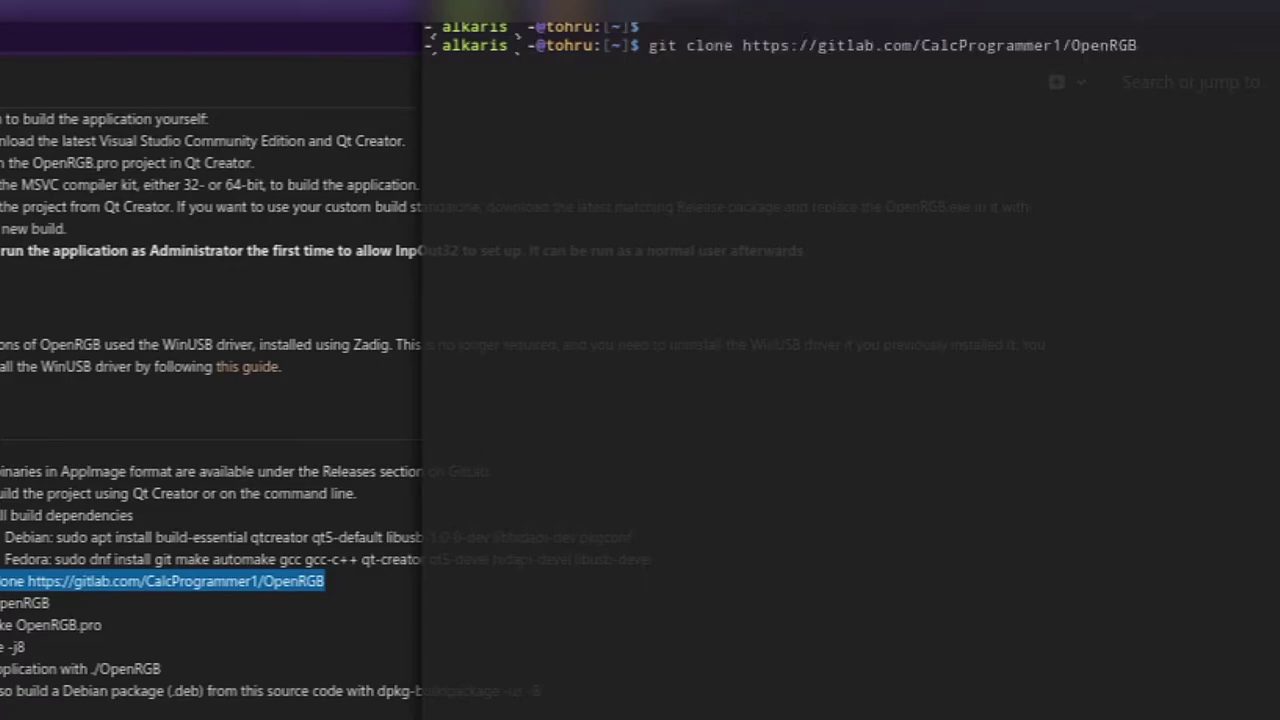
key("Return")
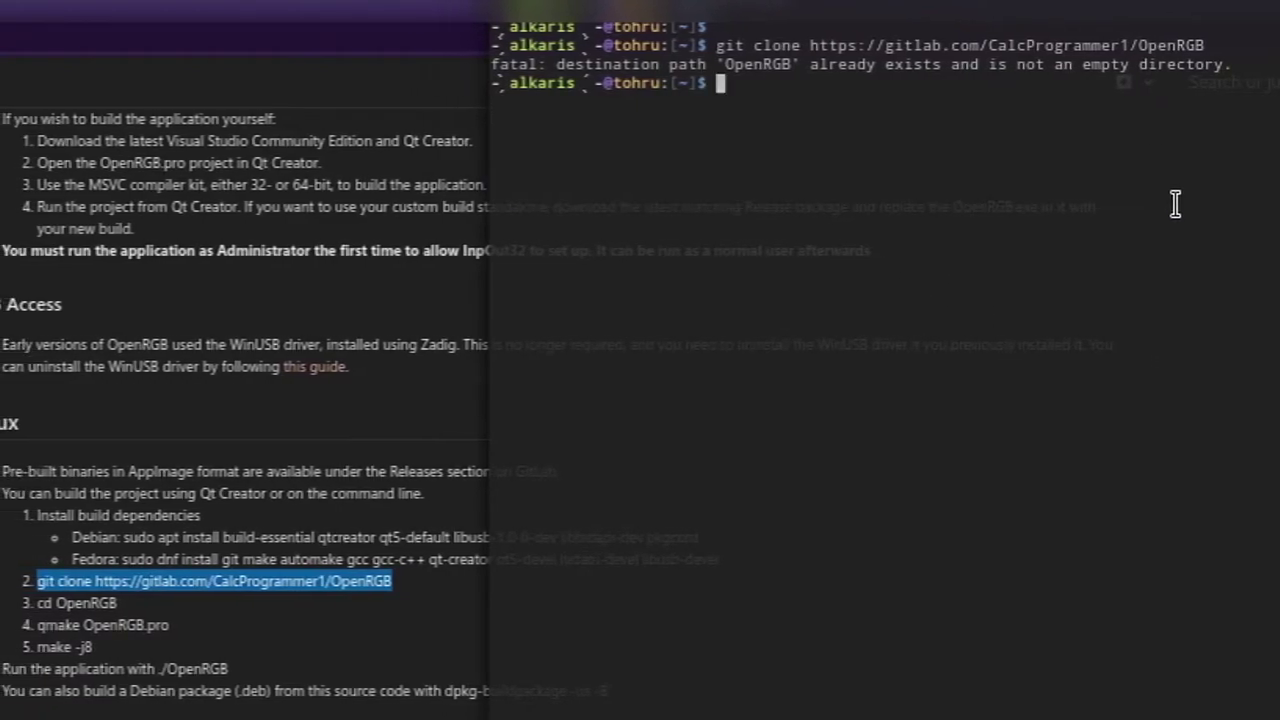
type("cd Openr")
key("Tab")
key("Return")
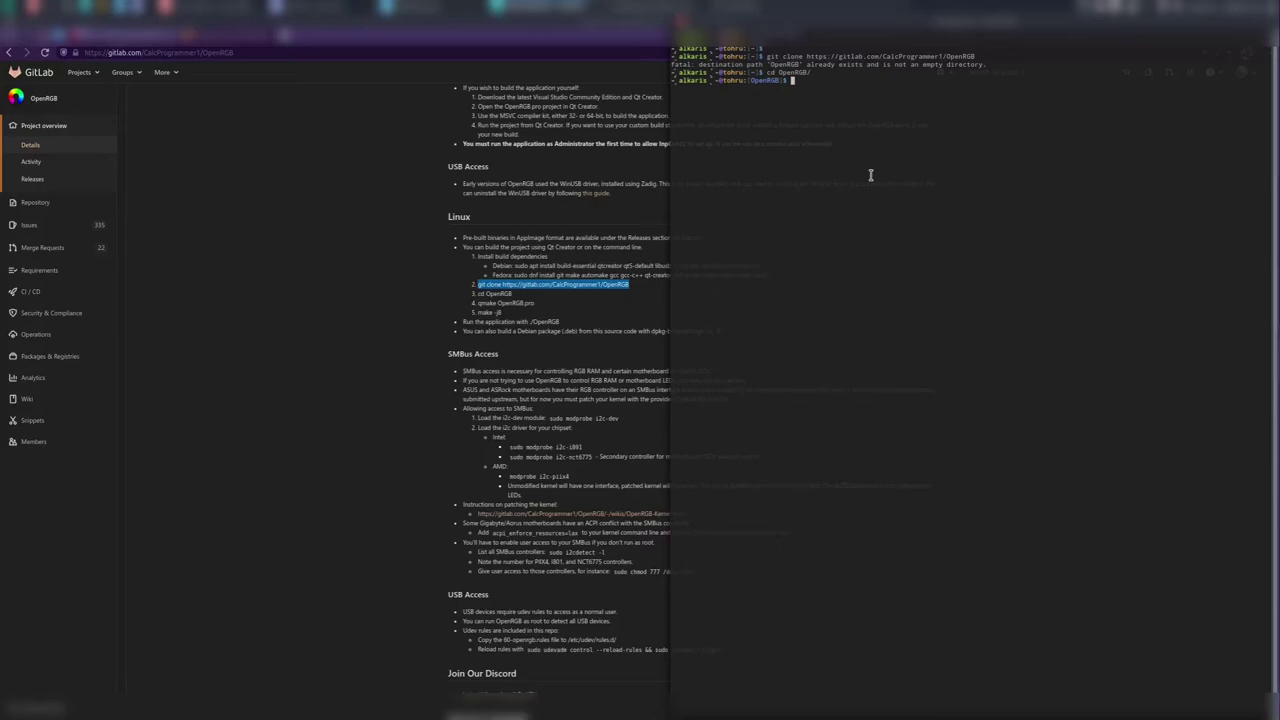
Launch the built program with ./OpenRGB, which detects the ASUS Aura devices
type("./Ope")
key("Tab")
key("Return")
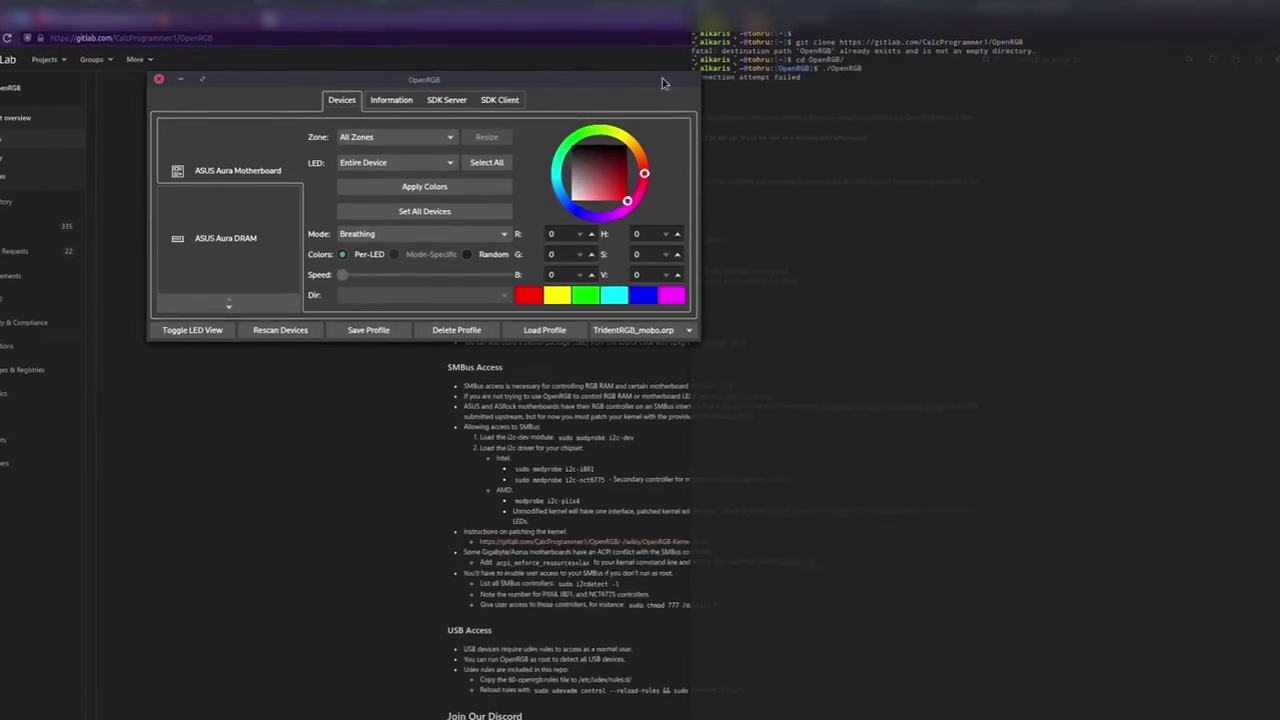
Make the OpenRGB window taller, browse the Aura devices, and view the version 0.41 build info
left_click_drag(712, 350, 696, 563)
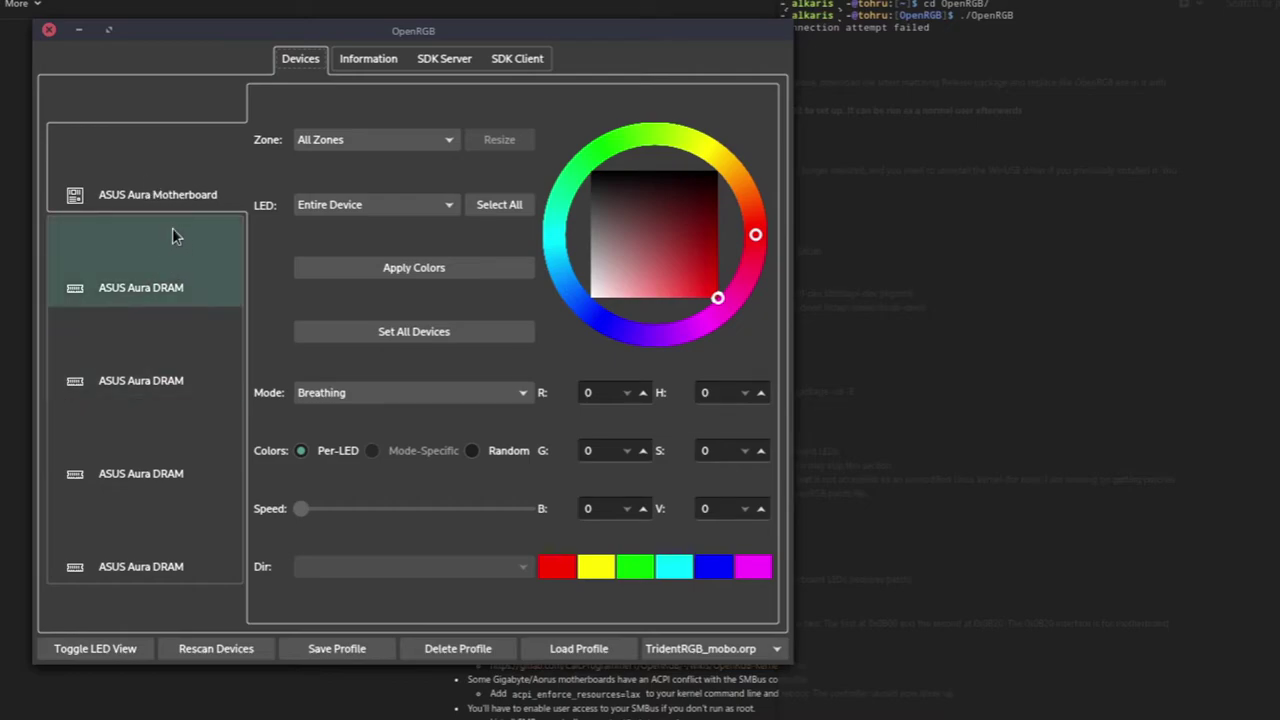
left_click(170, 337)
left_click(186, 540)
left_click(196, 186)
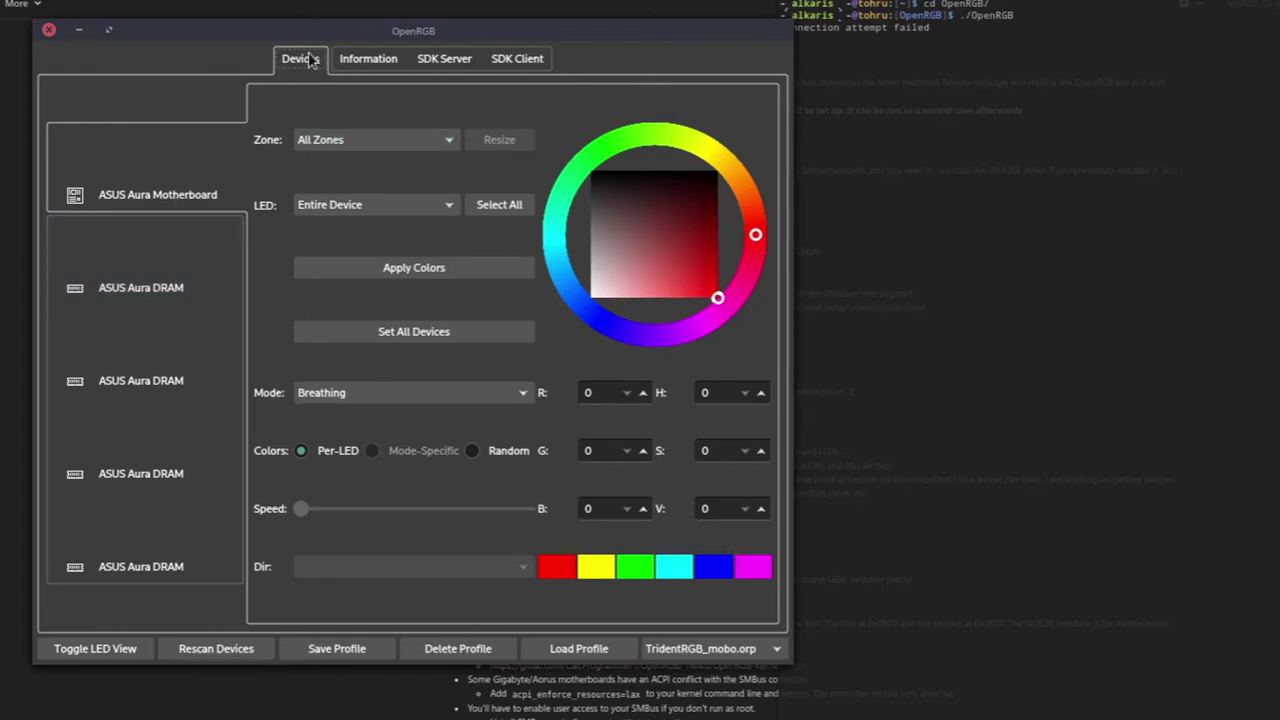
left_click(438, 58)
left_click(366, 60)
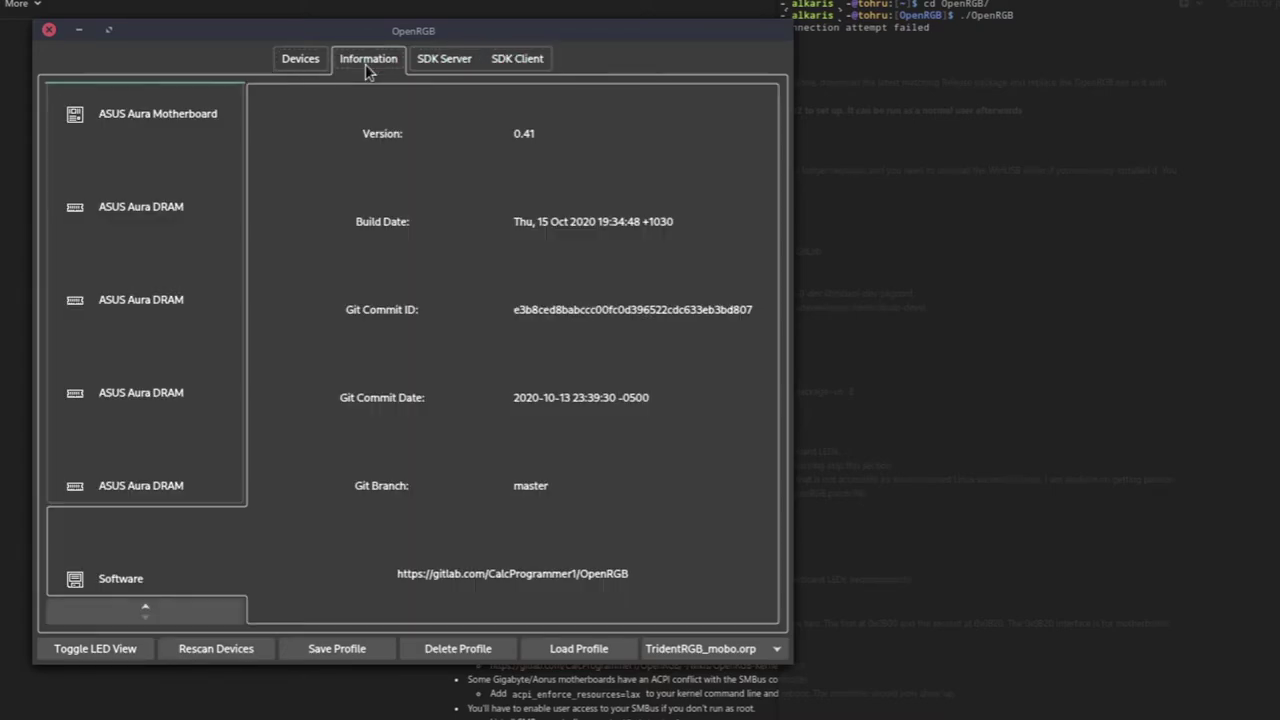
Read the ASUS Aura Motherboard and each DRAM module's details, then return to the Devices page
left_click(141, 103)
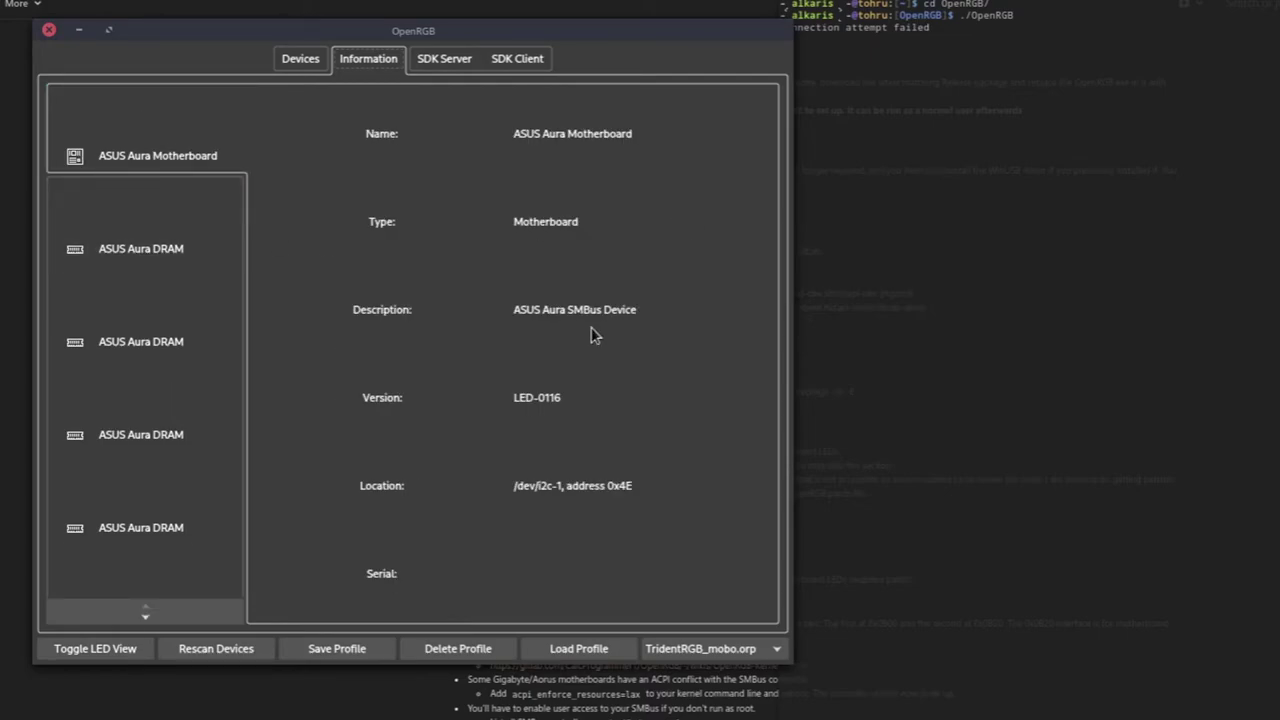
left_click(172, 245)
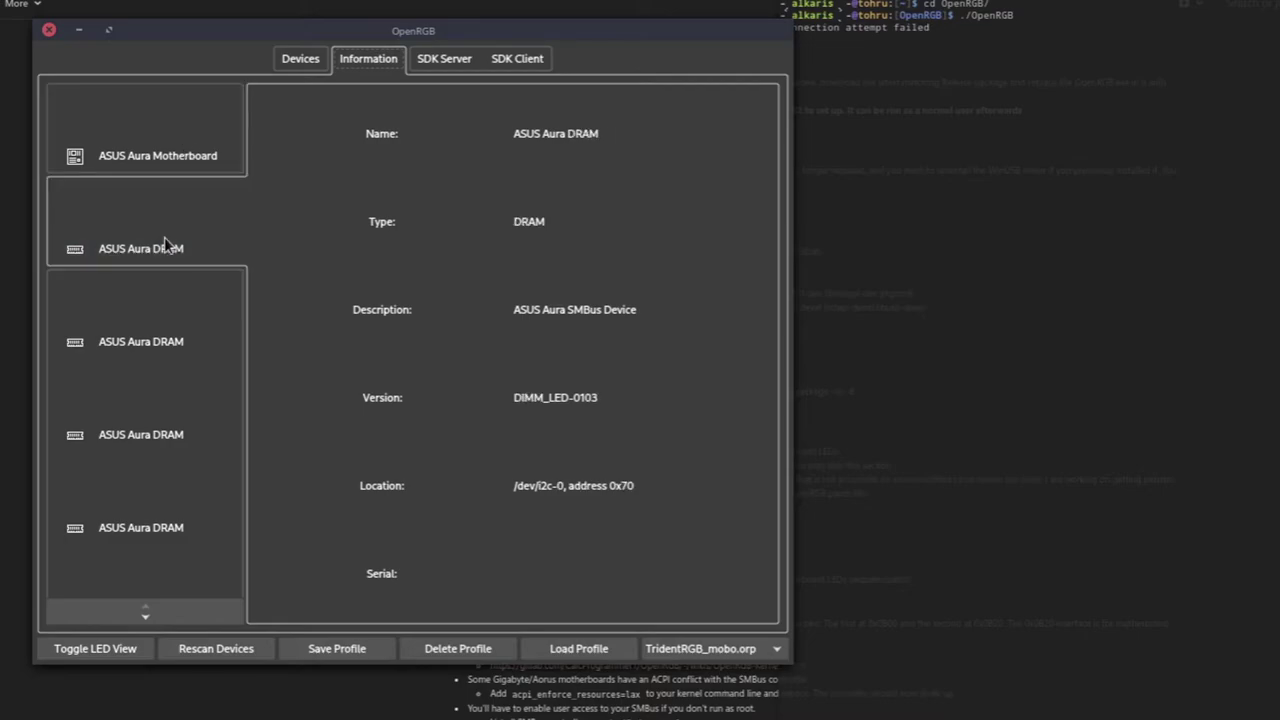
left_click(157, 317)
left_click(171, 446)
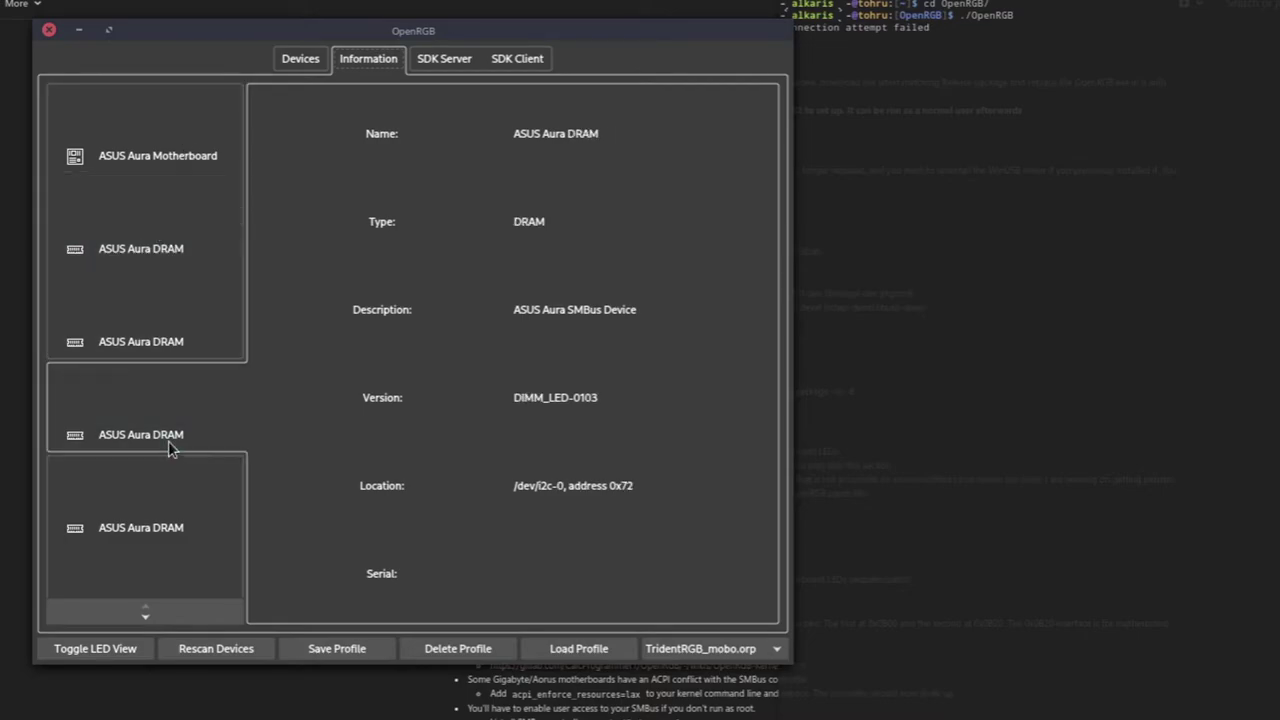
left_click(177, 480)
left_click(200, 120)
left_click(290, 72)
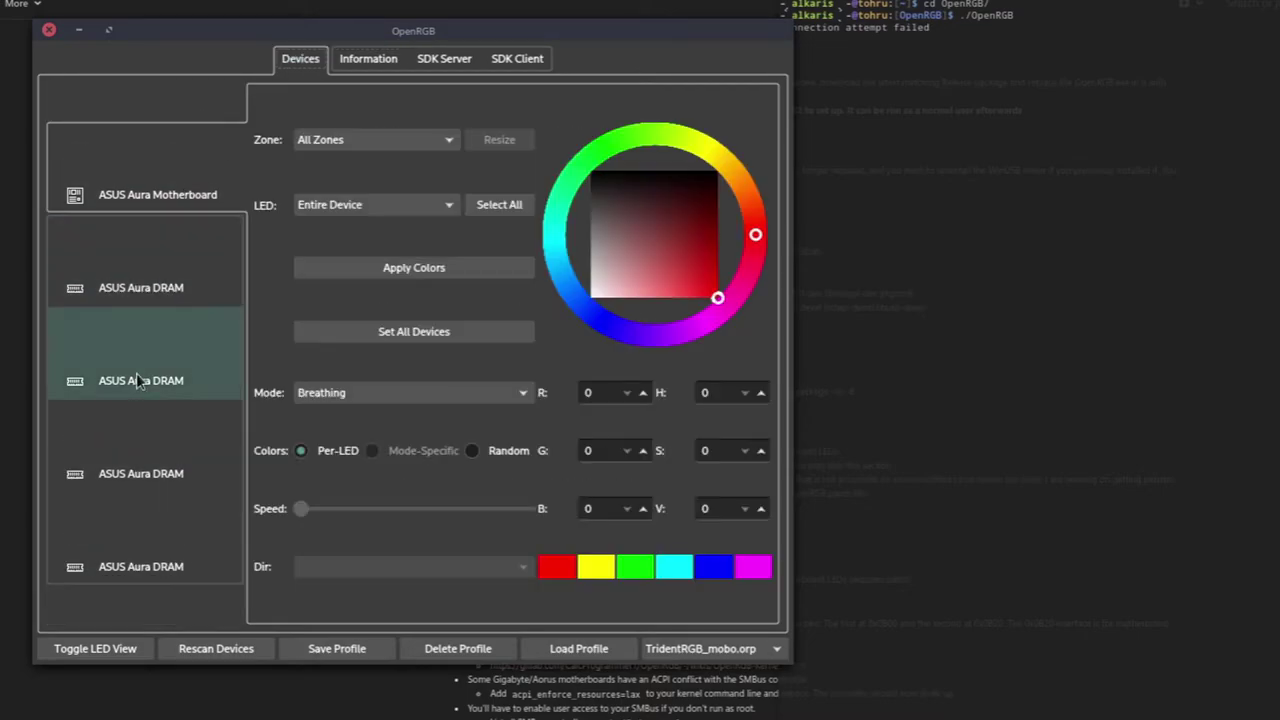
Show the LED view, load the TridentRGB_mobo.orp profile, and check each DRAM module's LEDs
left_click(95, 652)
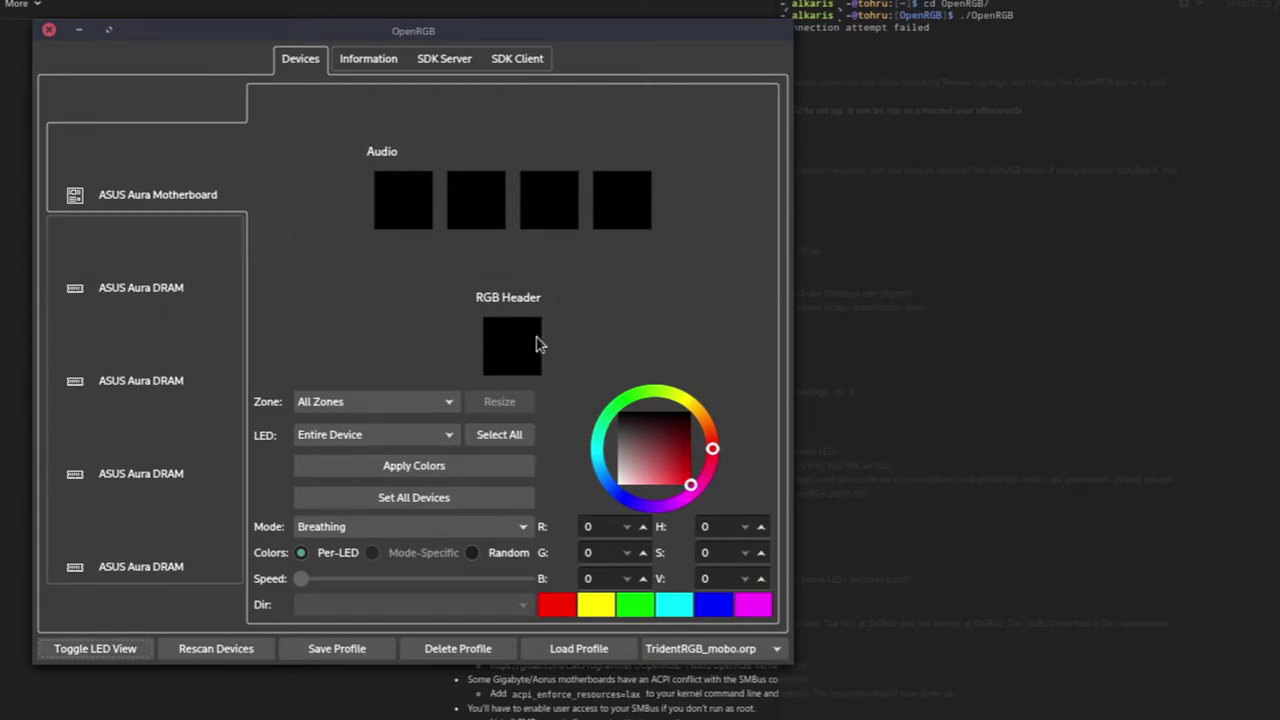
left_click(602, 660)
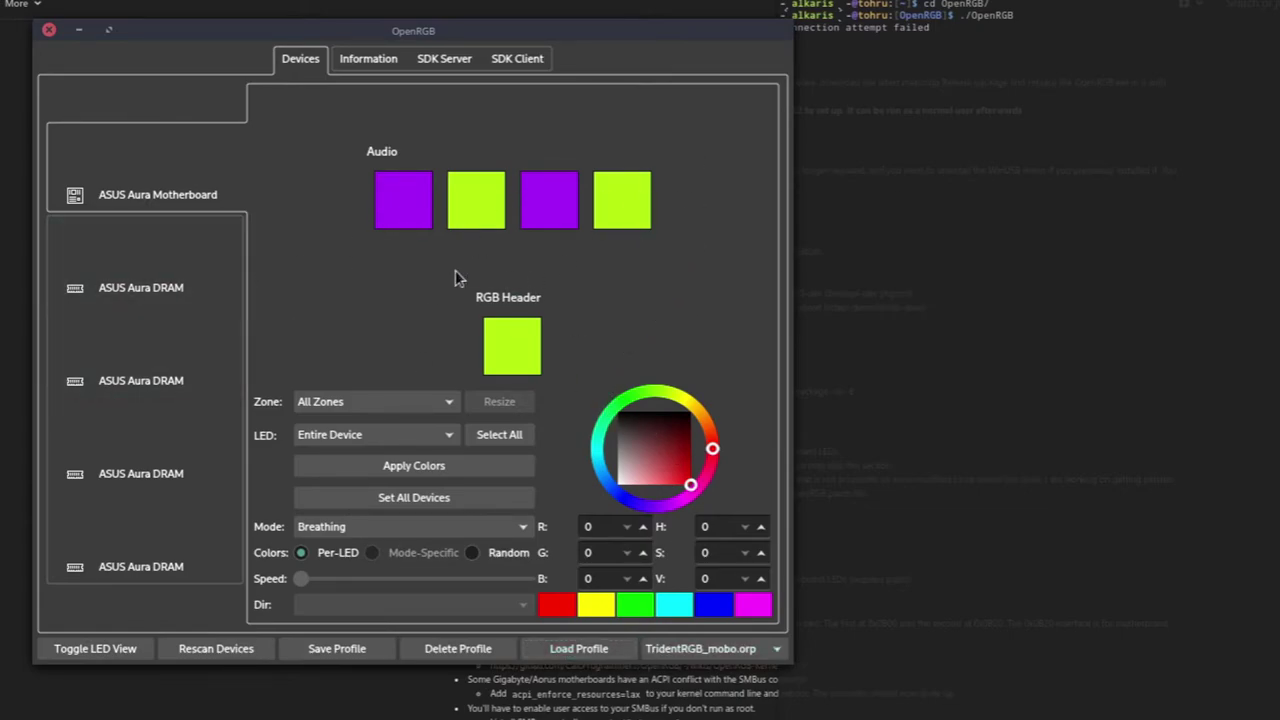
left_click(201, 271)
left_click(200, 368)
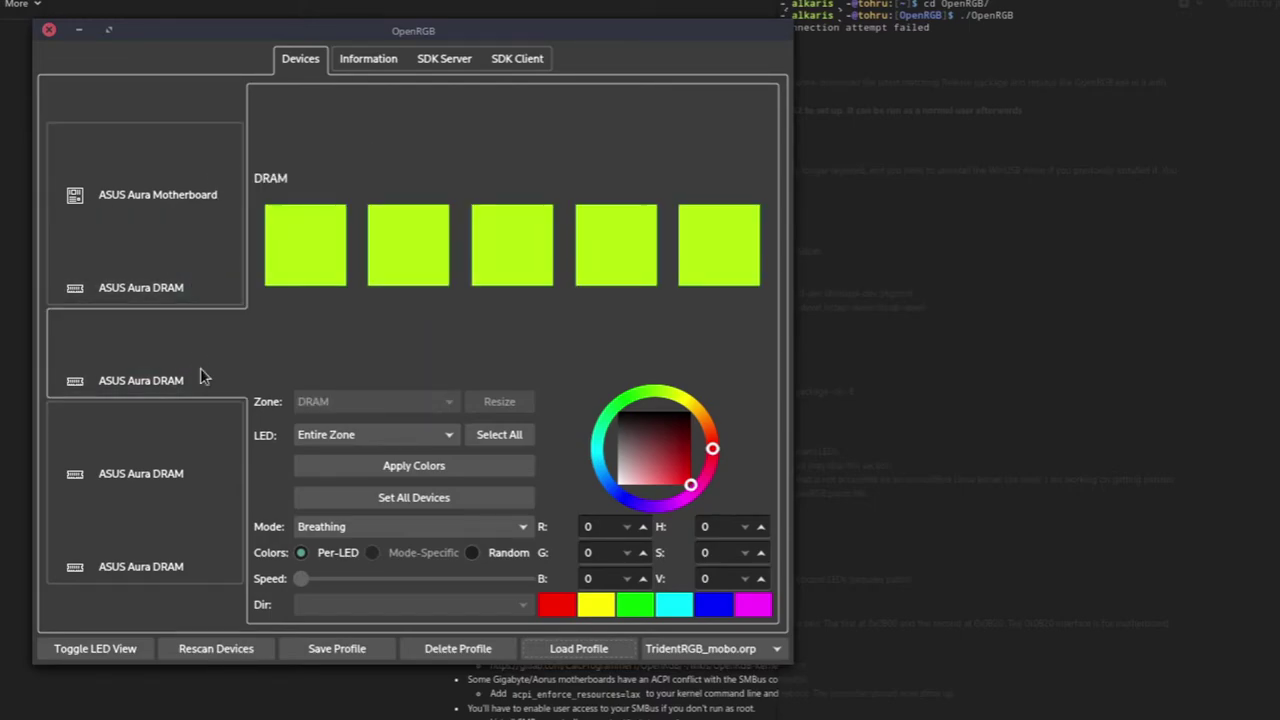
left_click(195, 446)
left_click(207, 540)
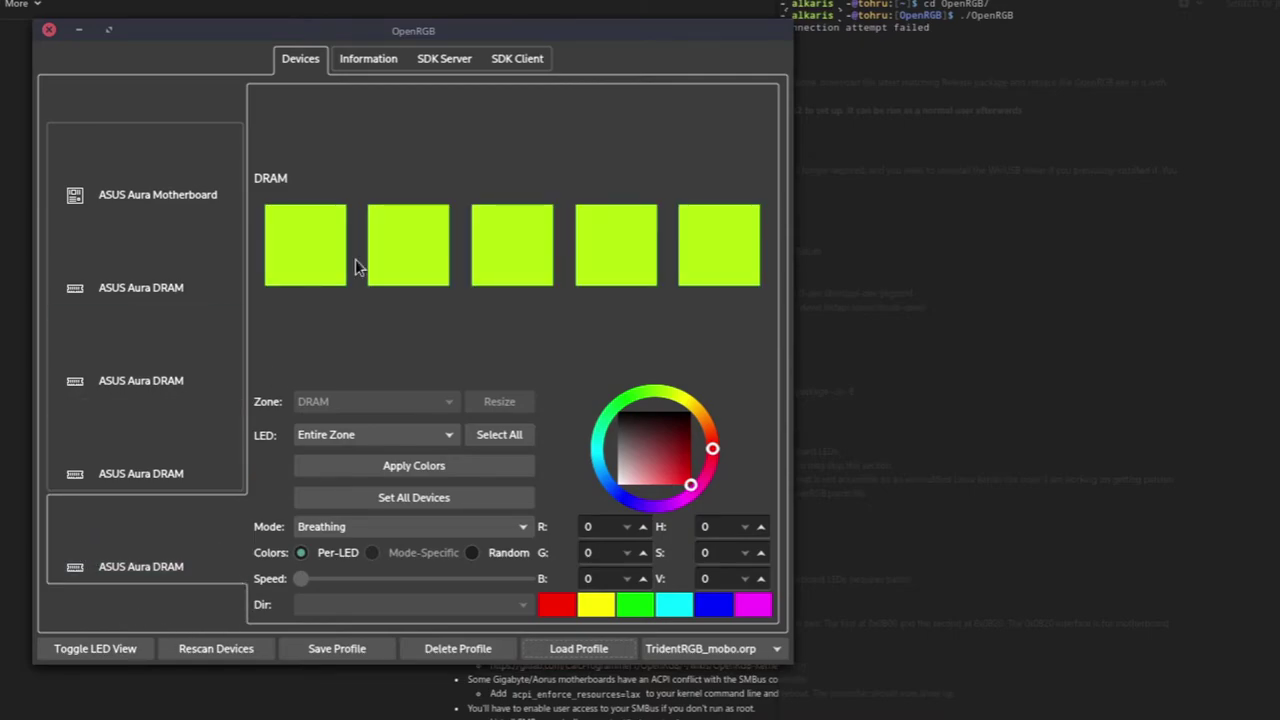
Inspect the DRAM LED and Mode dropdowns, keeping the entire zone and Breathing mode
left_click(404, 434)
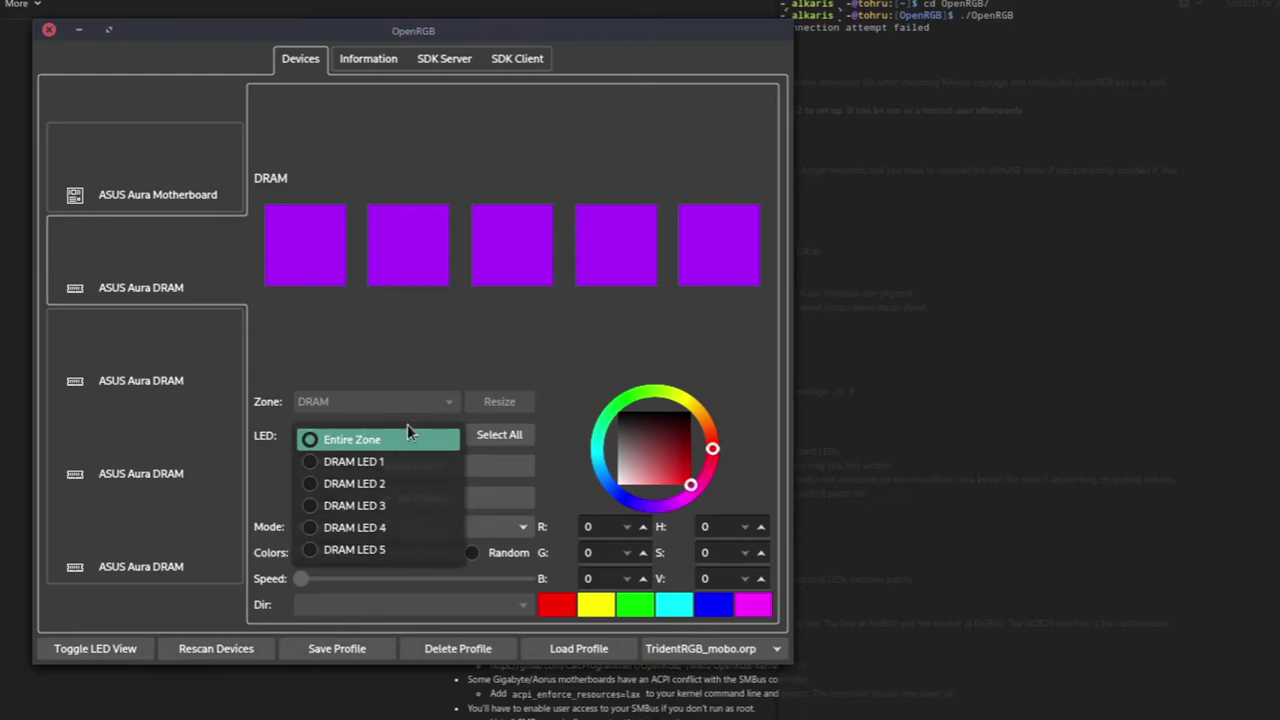
left_click(531, 352)
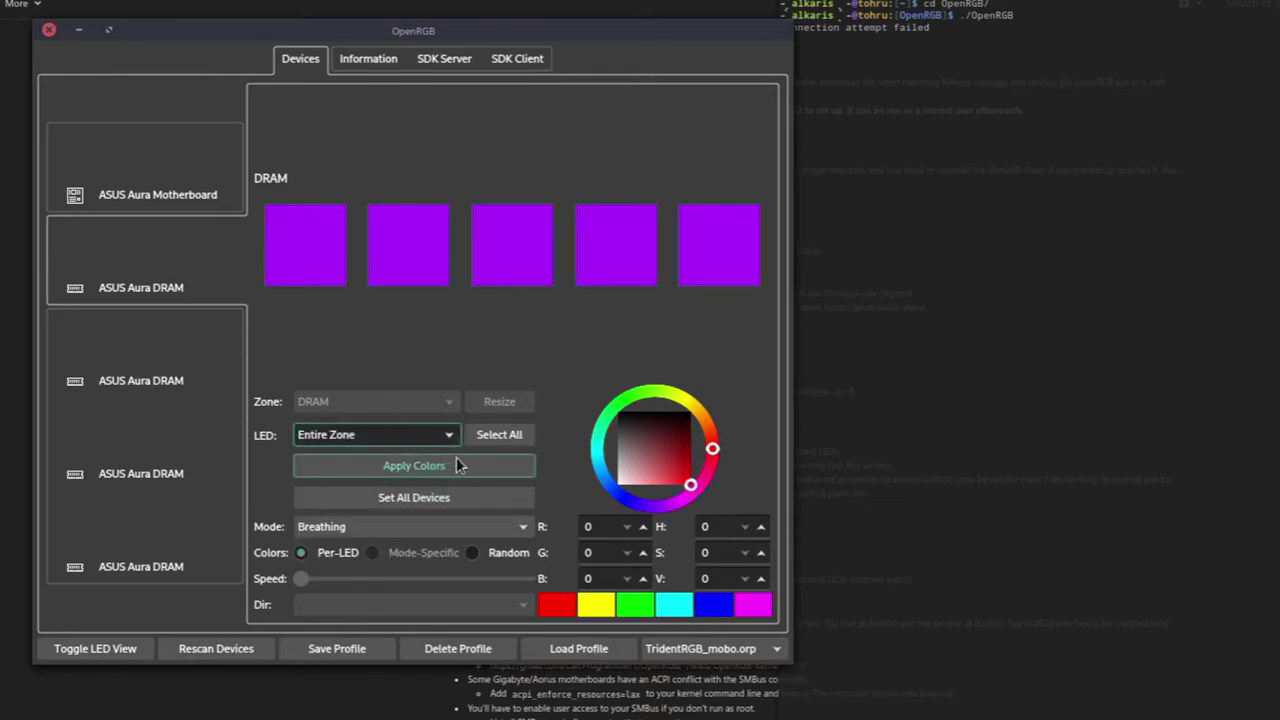
left_click(314, 528)
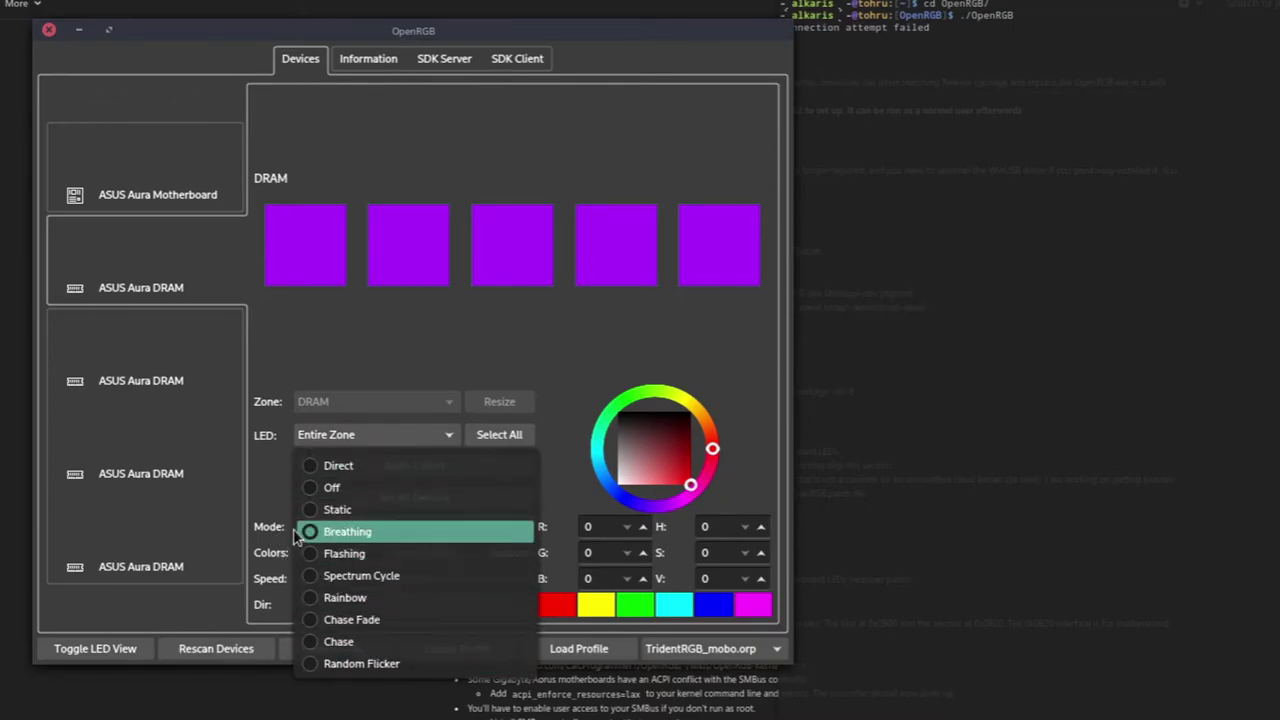
key("Down")
left_click(264, 501)
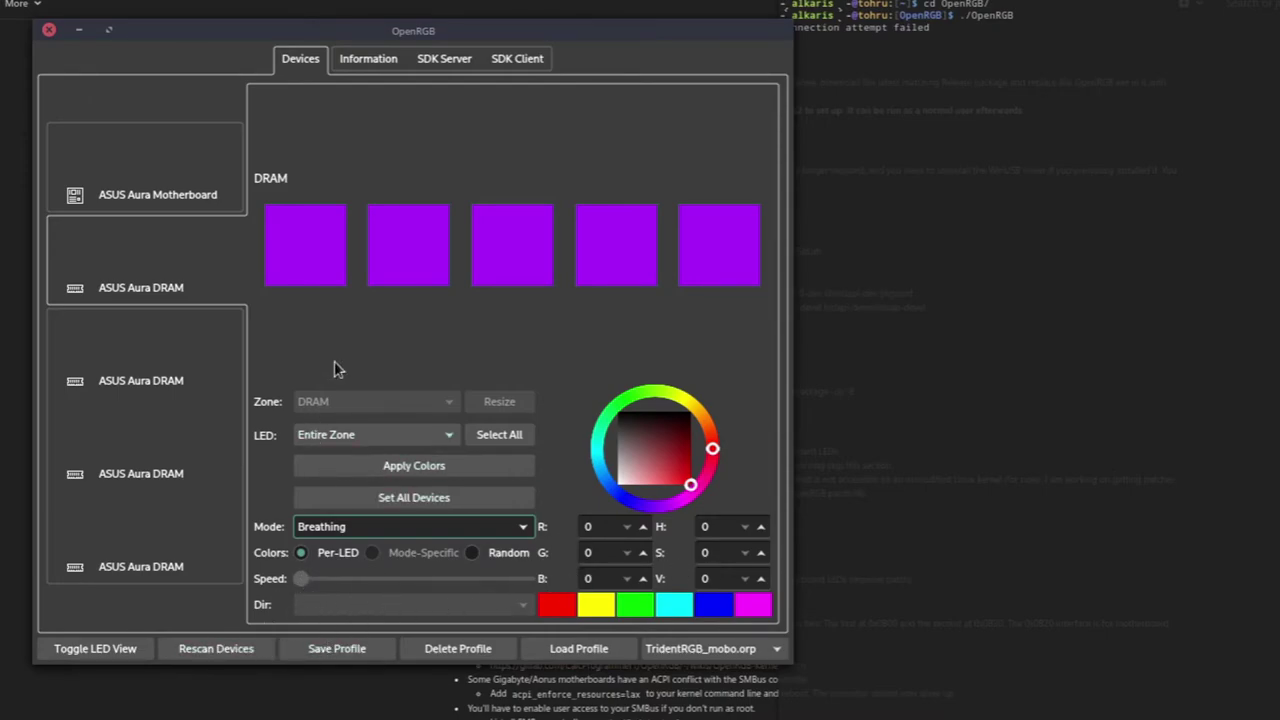
Review the remaining DRAM modules' LEDs, then return to the motherboard's Audio and RGB Header zones
left_click(197, 365)
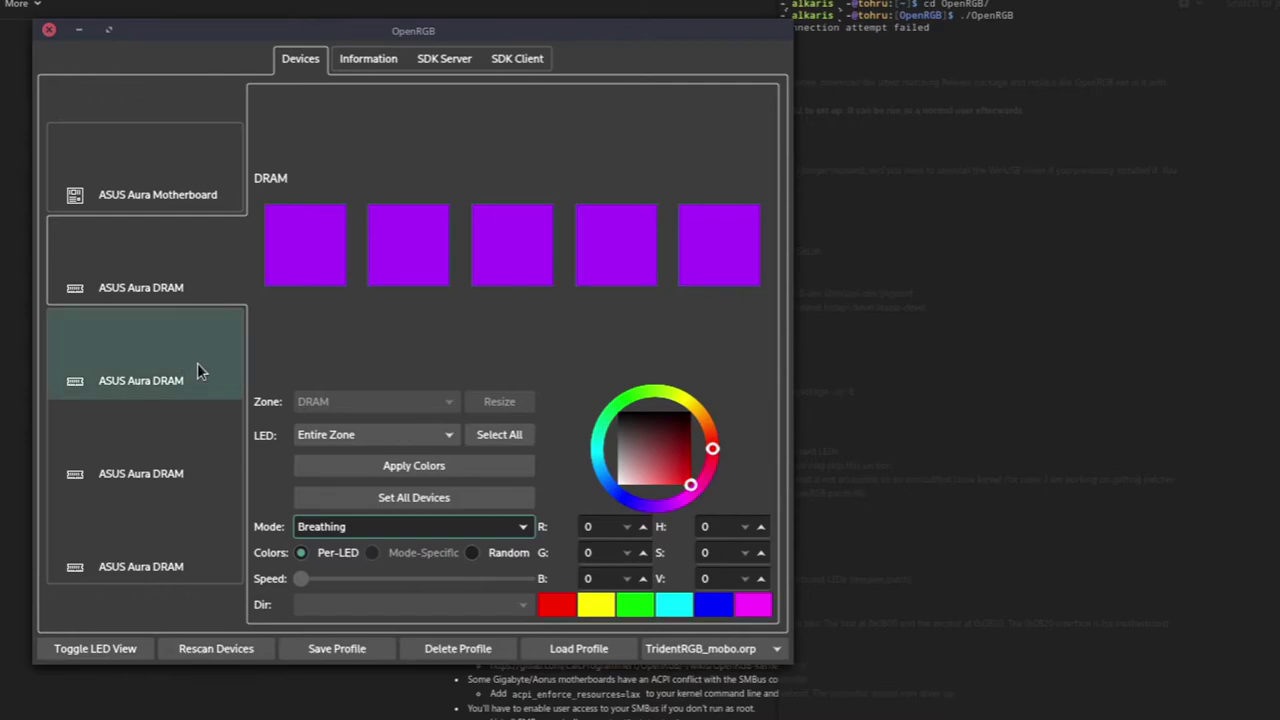
left_click(187, 442)
left_click(193, 520)
left_click(191, 200)
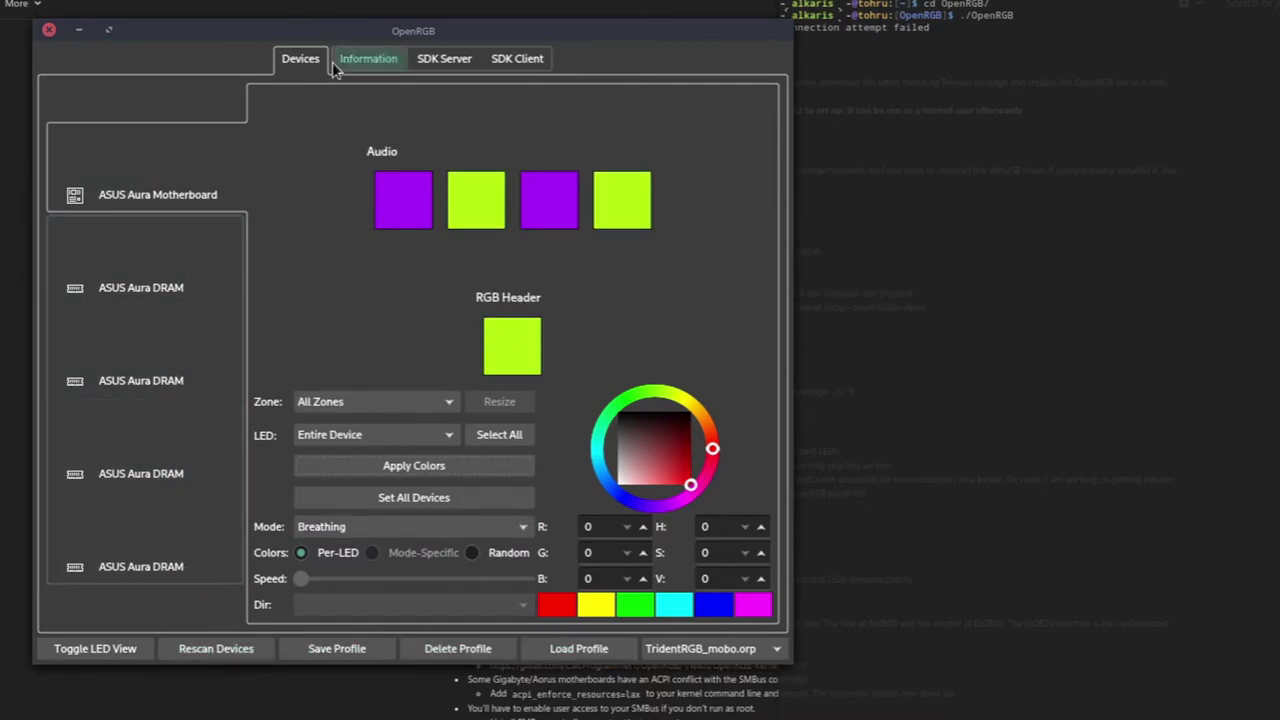
Close OpenRGB and highlight the modprobe commands for i2c-dev, i2c-i801, i2c-nct6775, i2c-piix4, and the kernel note
left_click(48, 29)
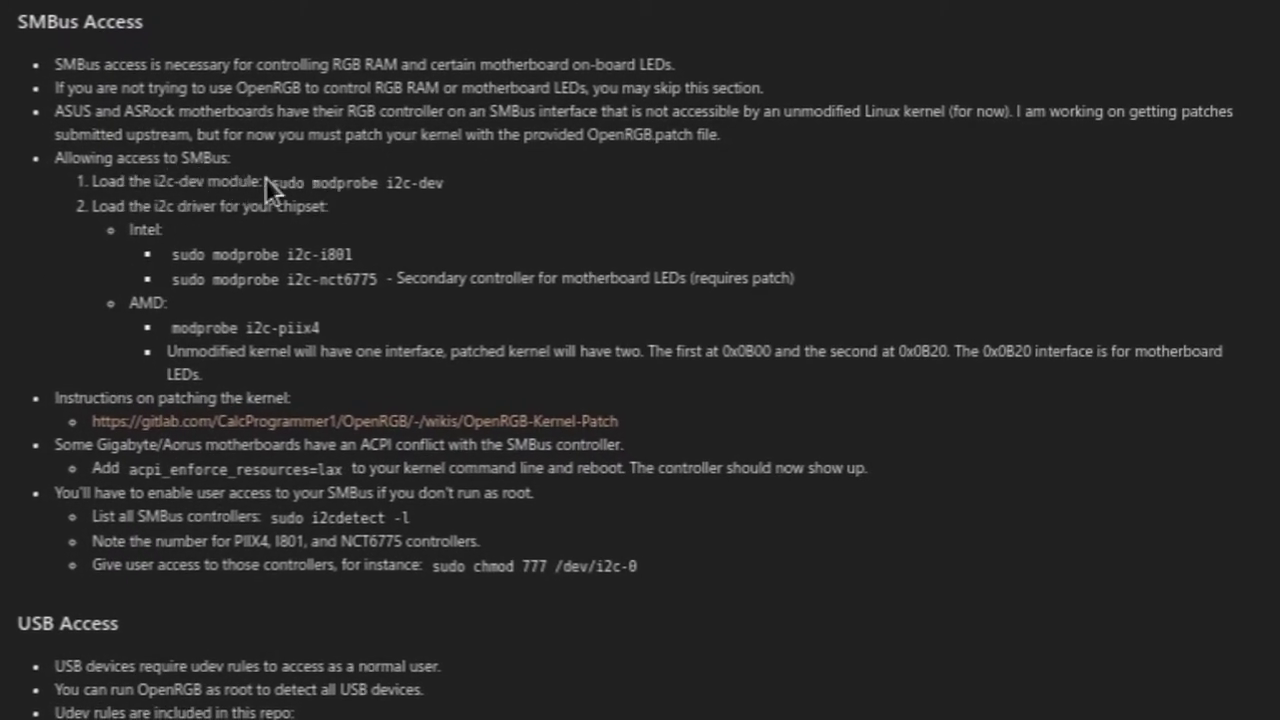
left_click_drag(270, 183, 487, 186)
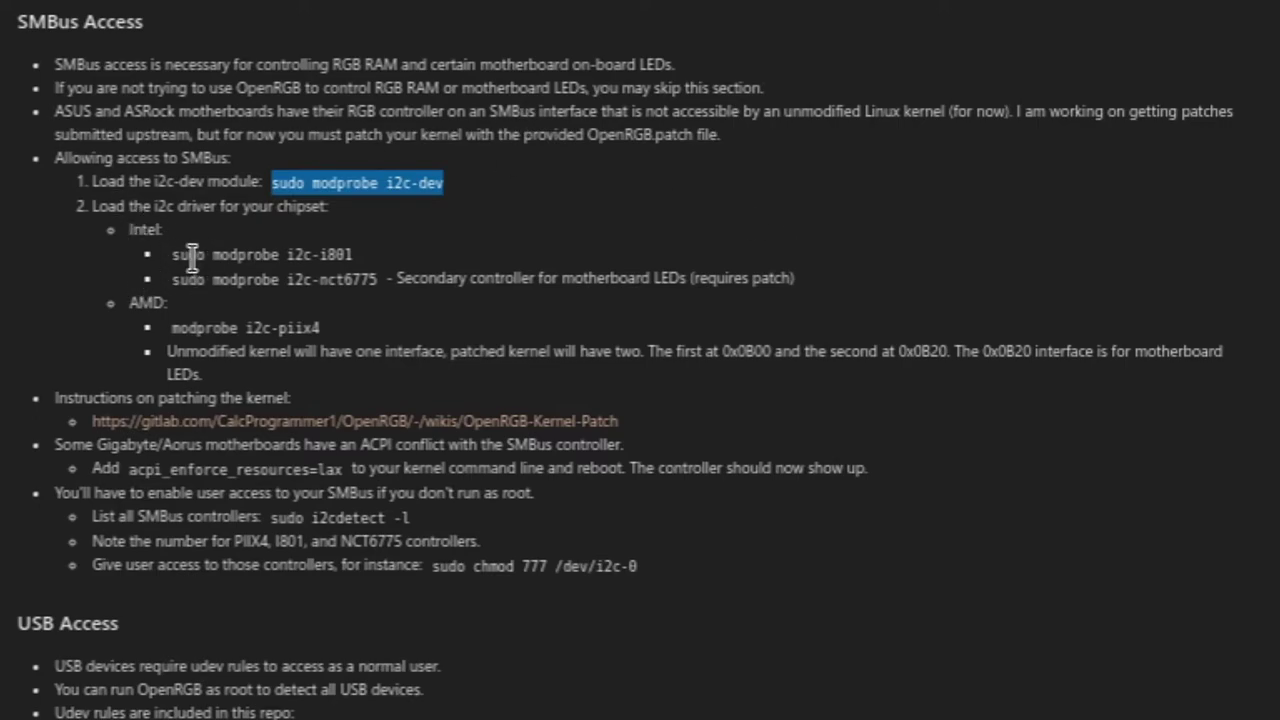
left_click_drag(162, 244, 470, 253)
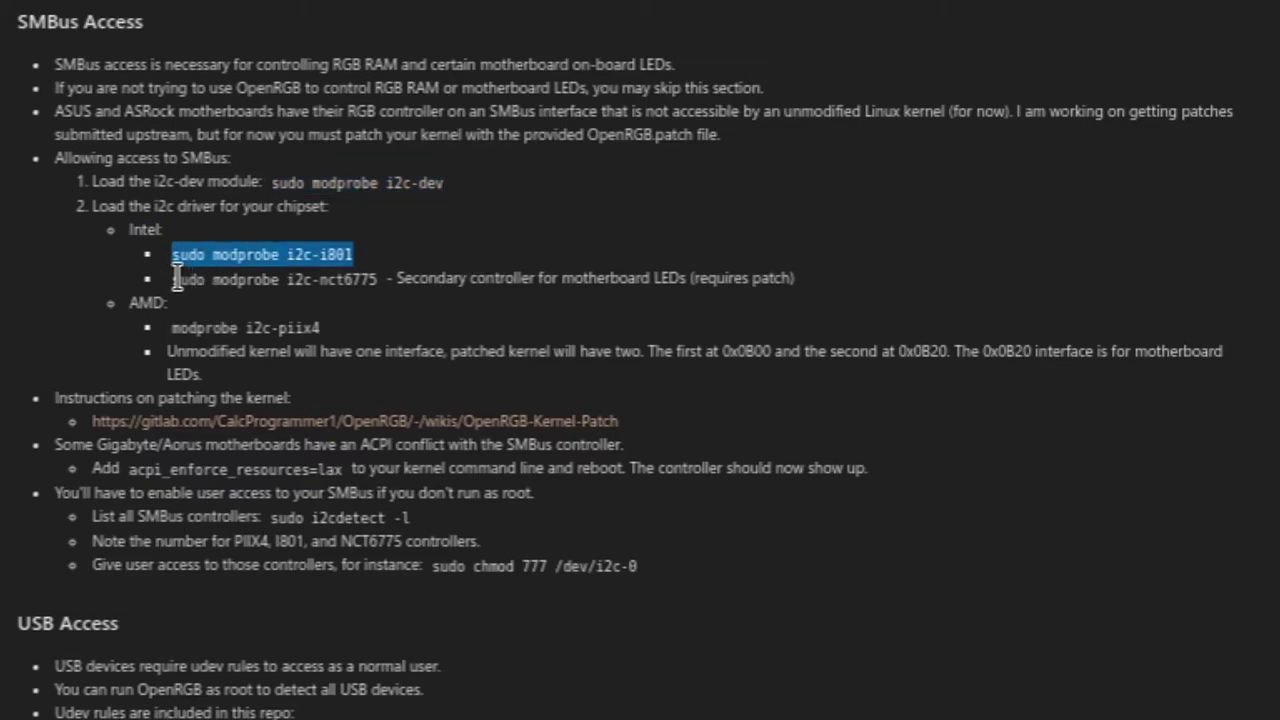
left_click_drag(172, 279, 186, 279)
left_click_drag(402, 266, 370, 297)
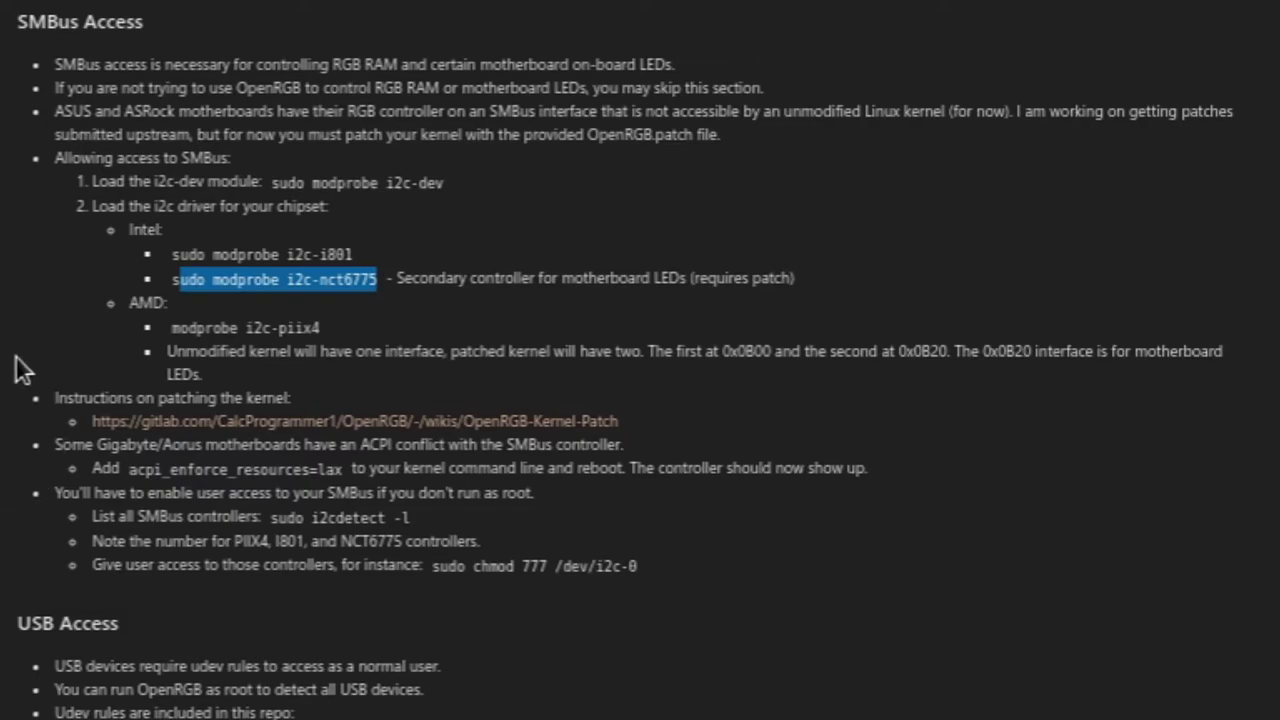
left_click_drag(174, 330, 353, 326)
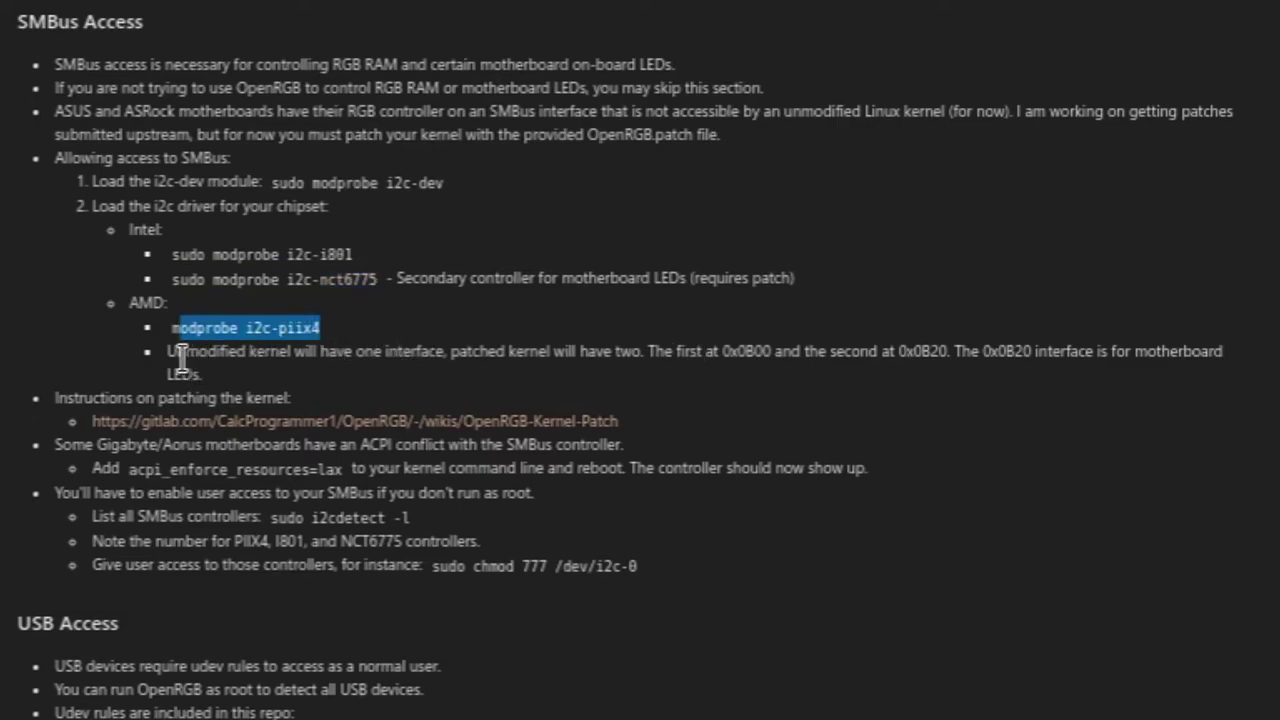
left_click_drag(165, 352, 337, 369)
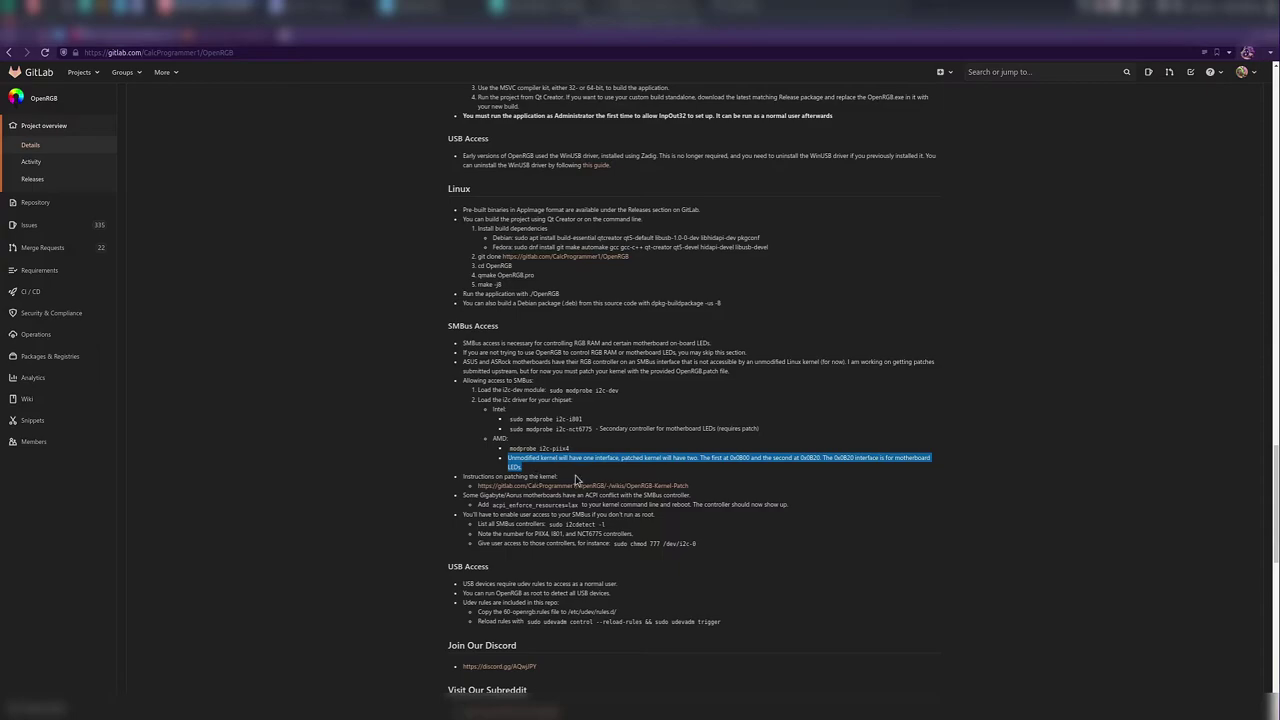
Highlight the acpi_enforce_resources=lax workaround for Gigabyte/Aorus boards, then clear the selection
left_click(587, 476)
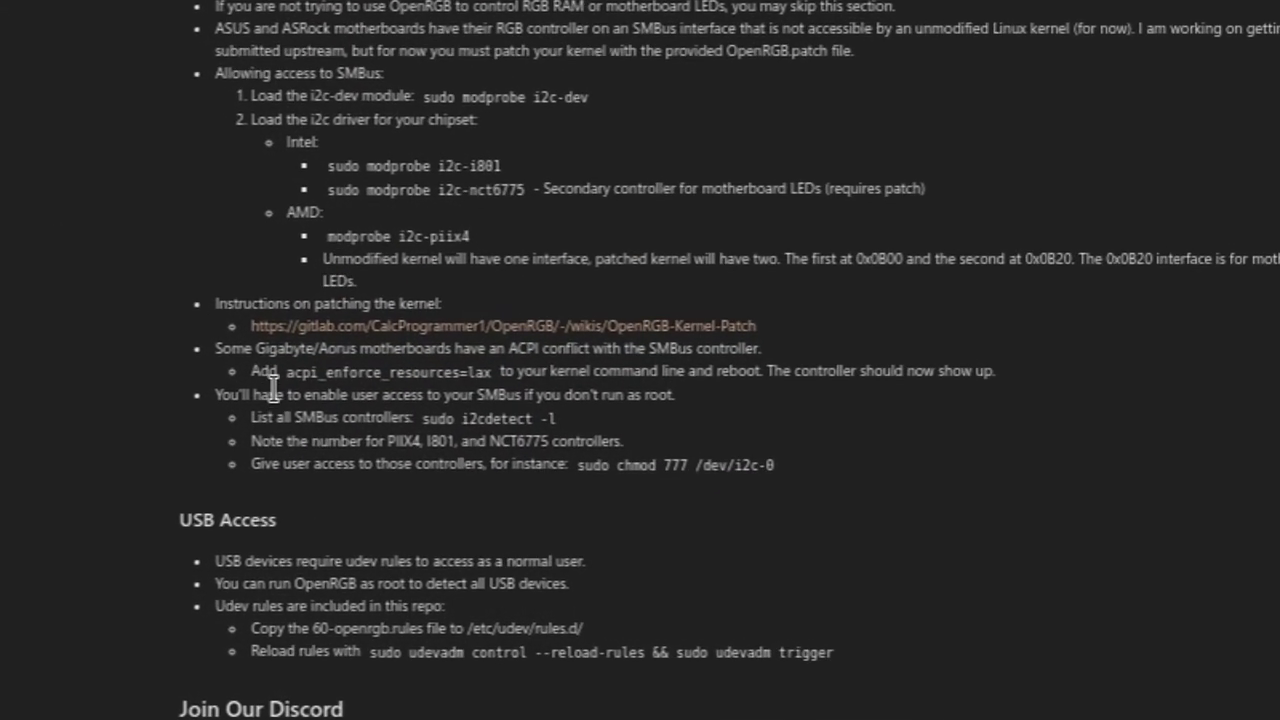
left_click_drag(285, 372, 490, 382)
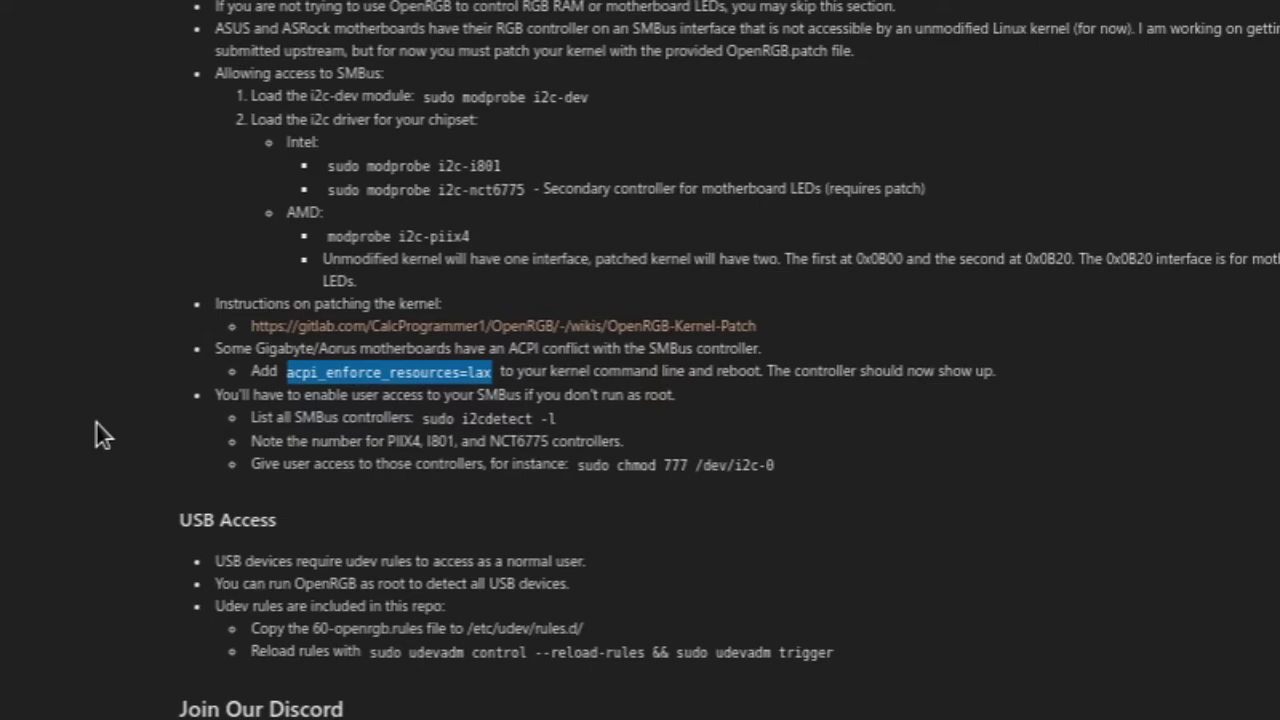
left_click(1047, 400)
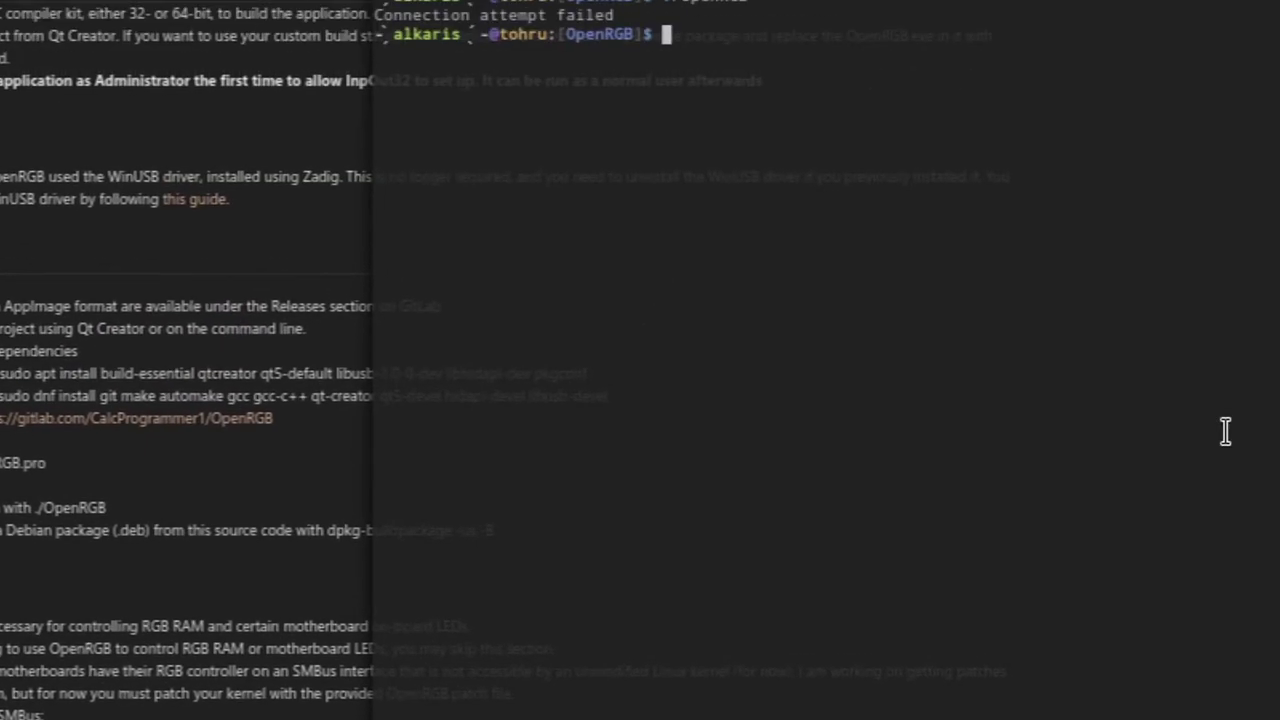
Run sudo i2cdetect -l and enter the sudo password to list the I2C adapters
type("sudo i2cdetect -l")
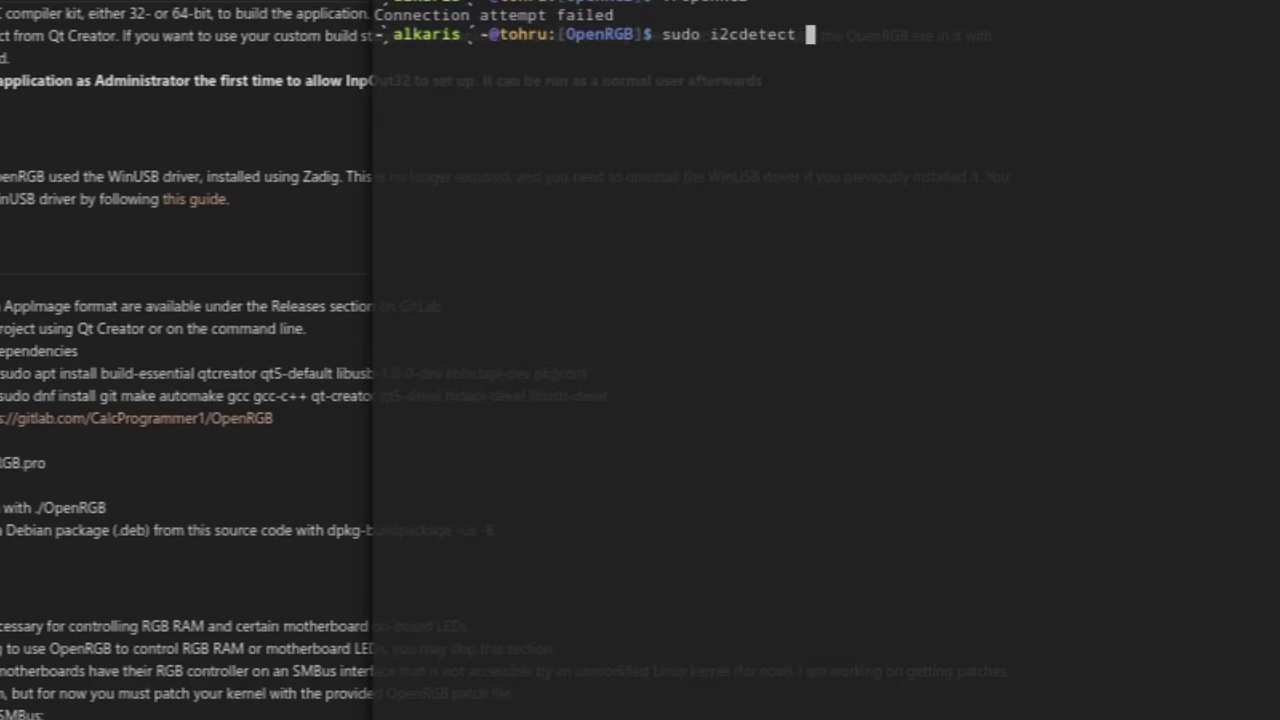
key("Return")
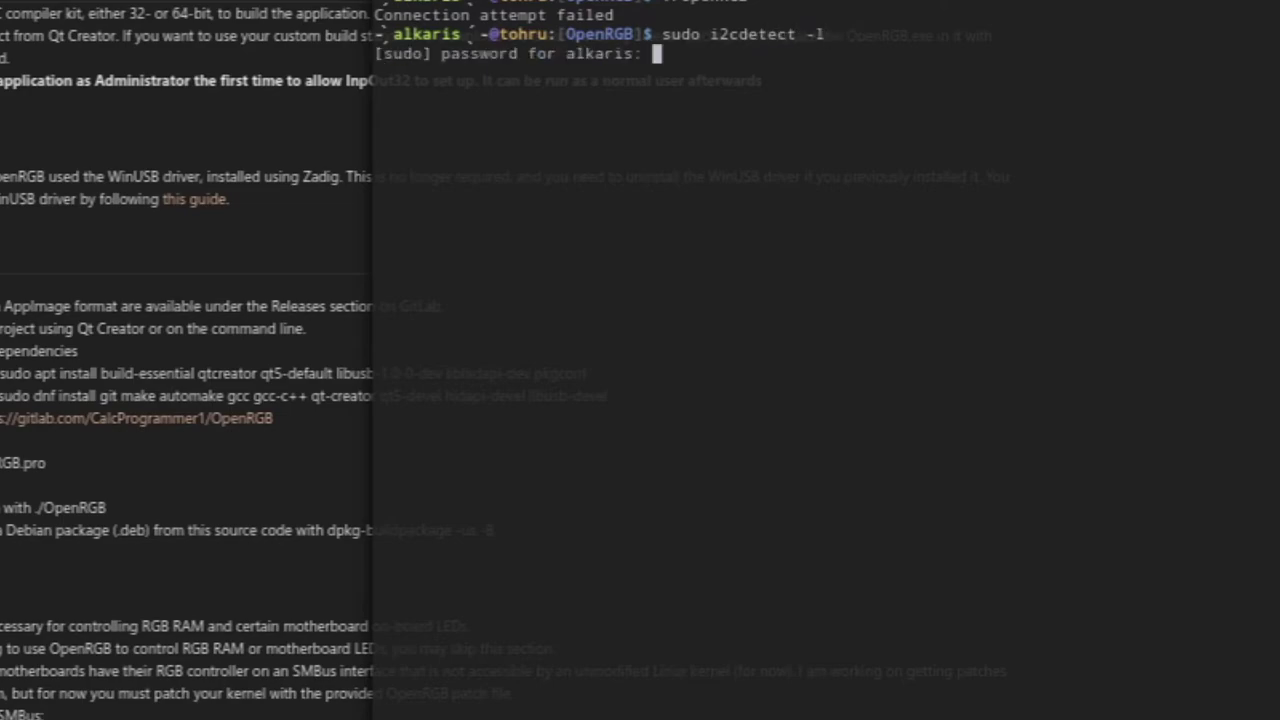
key("Return")
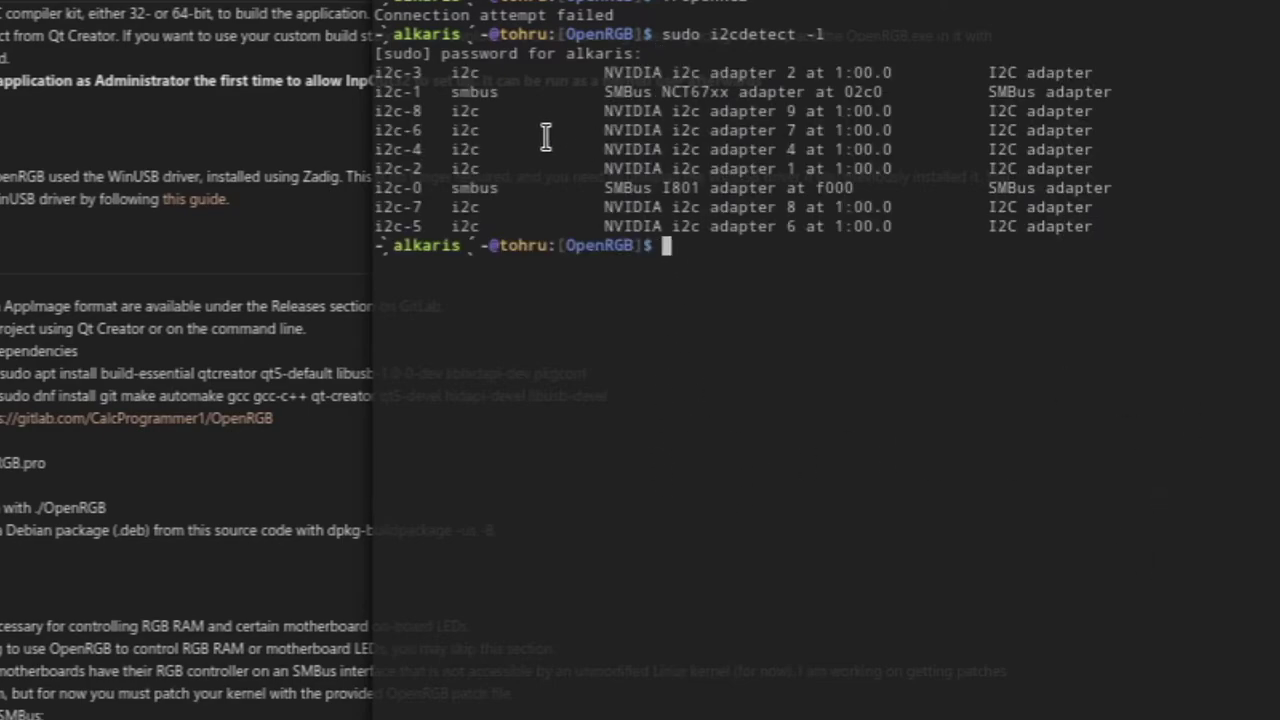
Highlight the adapter list, then the SMBus NCT67xx, NVIDIA i2c and SMBus I801 lines in turn
left_click_drag(386, 72, 1207, 230)
left_click(1161, 330)
left_click_drag(600, 91, 912, 92)
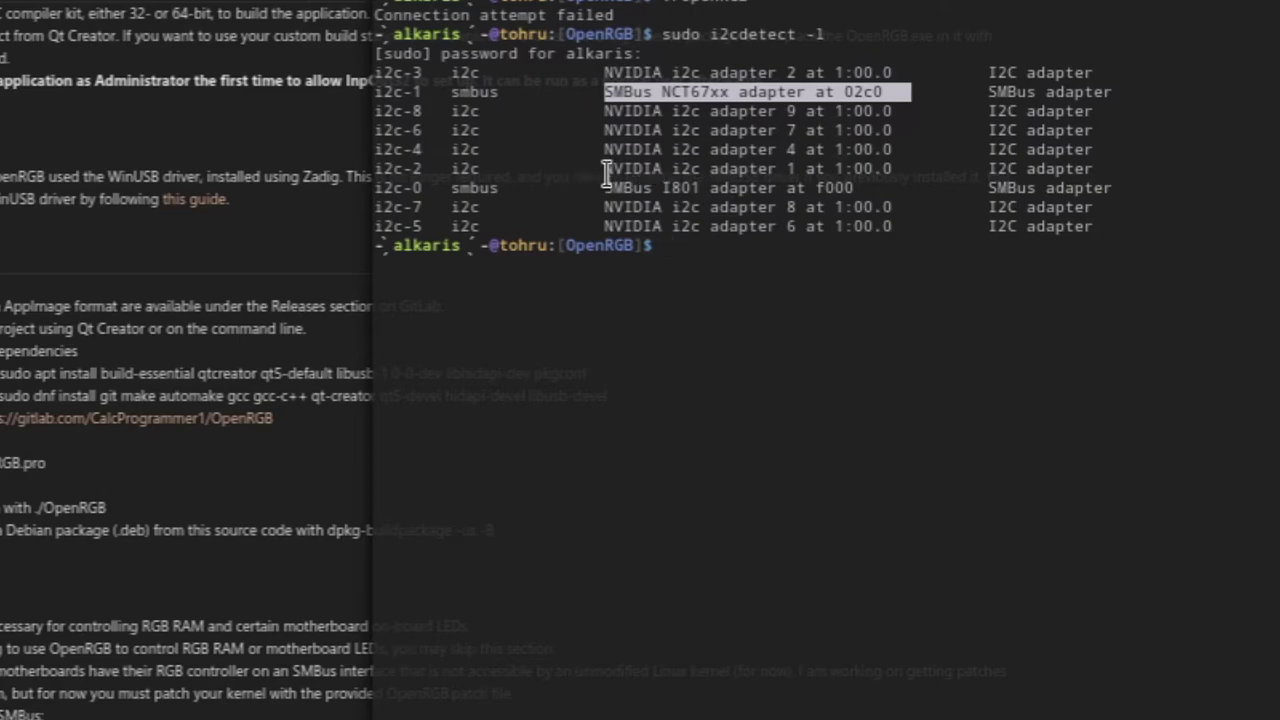
left_click_drag(605, 168, 904, 189)
left_click(897, 200)
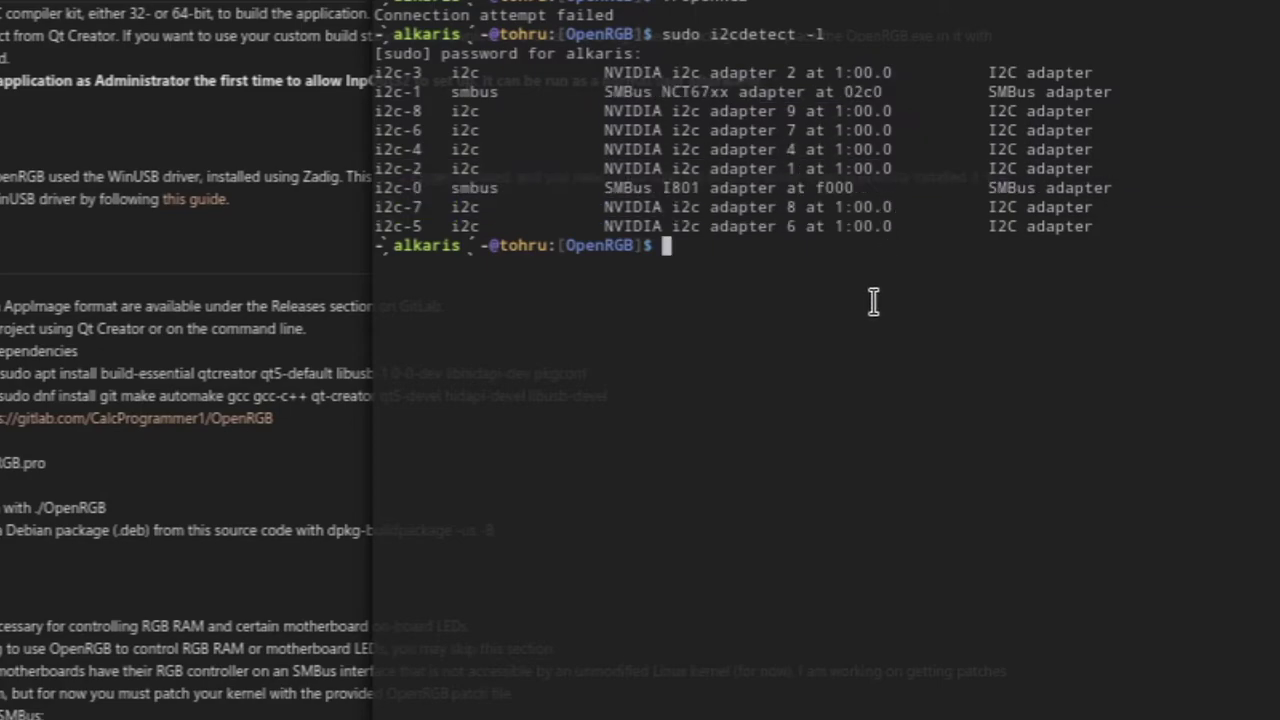
left_click_drag(605, 188, 880, 195)
left_click(912, 323)
Run lsmod | grep i2c to list loaded modules like i2c_i801 and i2c_smbus, then hide the terminal
type("lsmod | ")
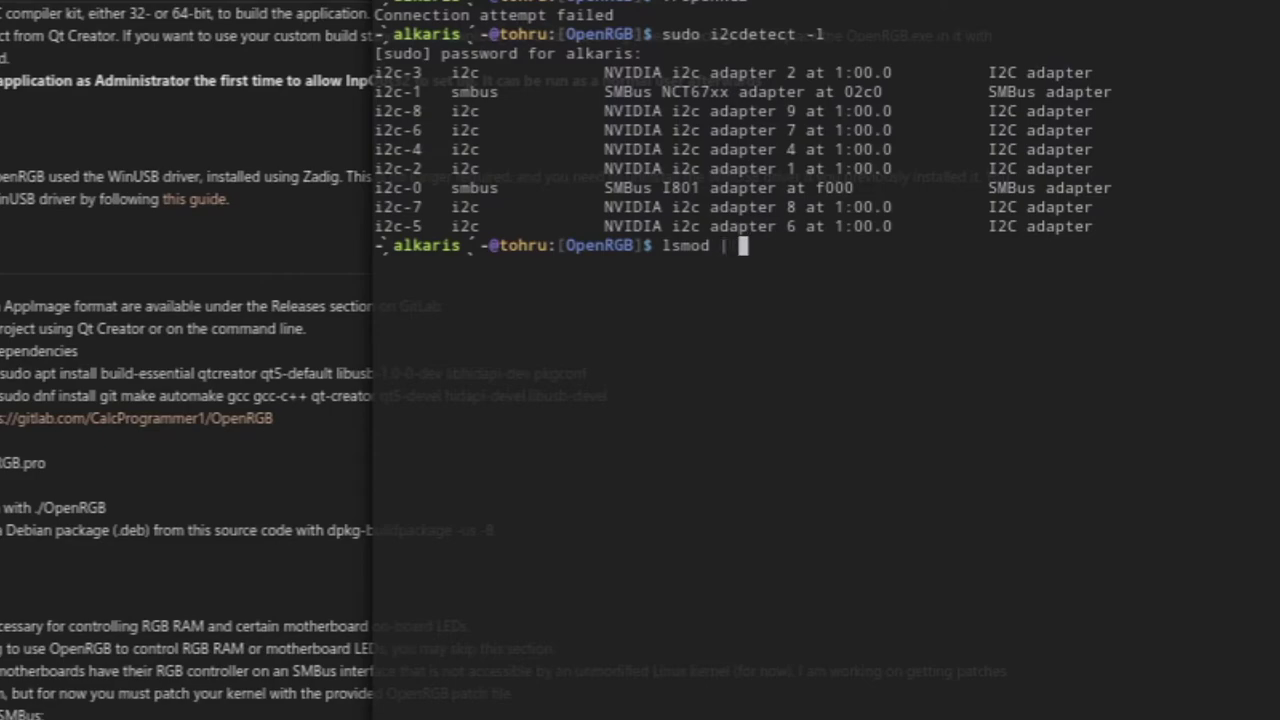
type("grep i2c")
key("Return")
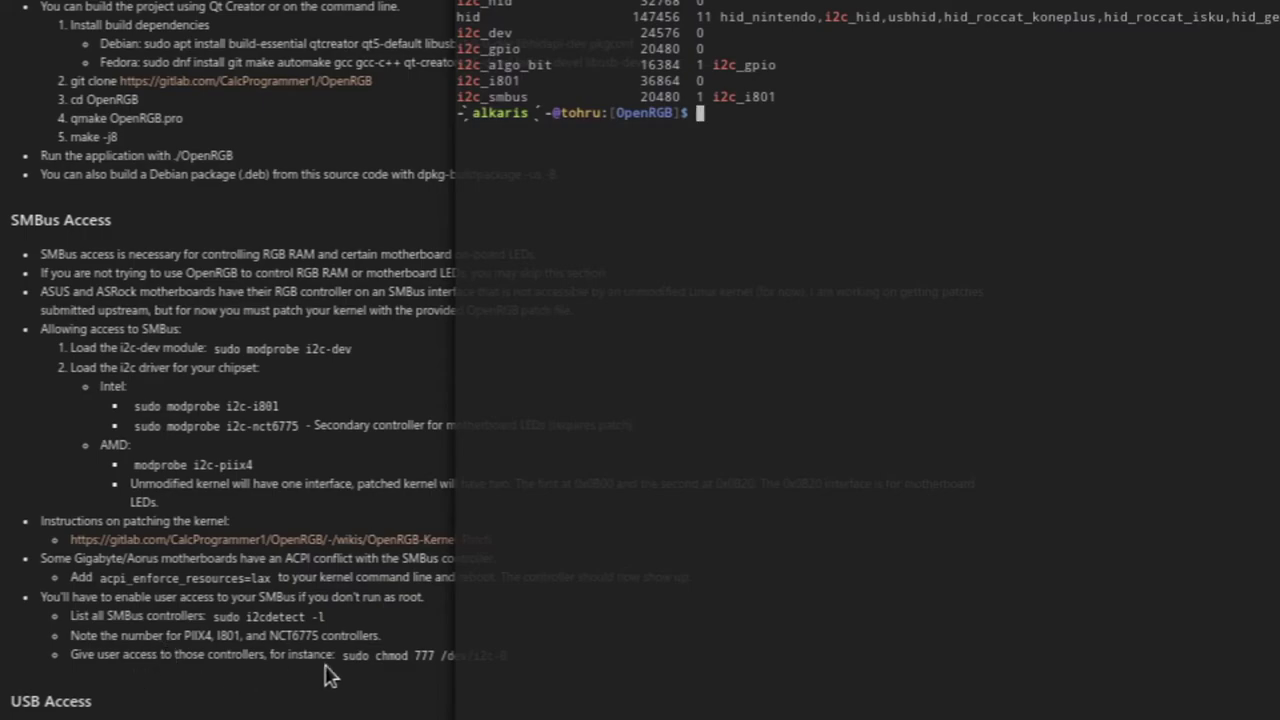
key("F12")
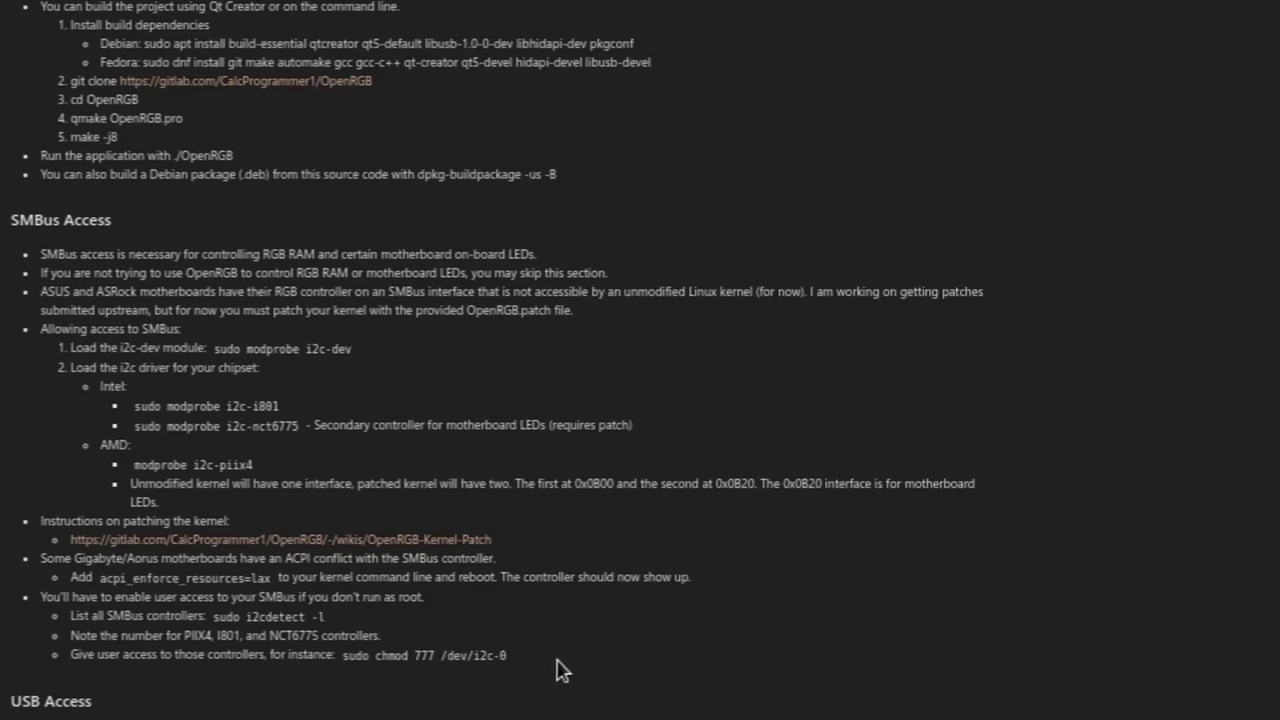
Highlight the chmod /dev/i2c-0 access line, then mark the USB Access udevadm reload-rules command
triple_click(486, 652)
left_click(531, 661)
scroll(93, 706, "down", 3)
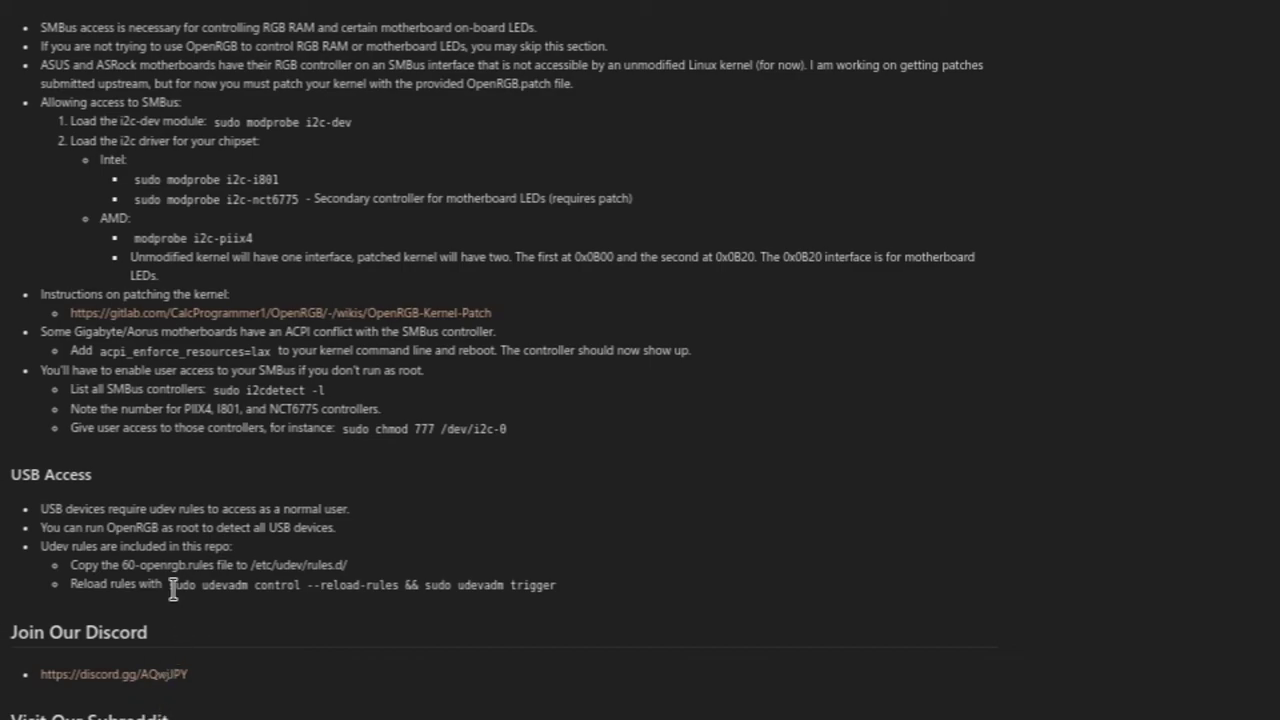
left_click_drag(168, 594, 563, 600)
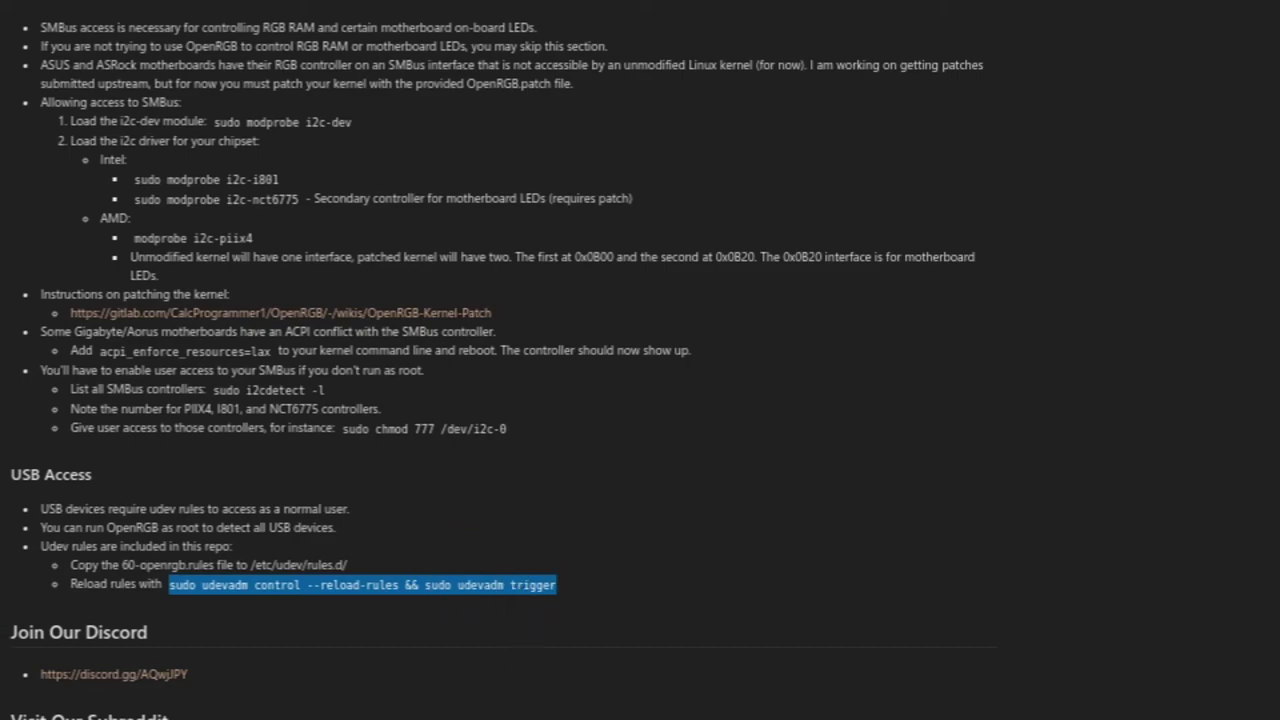
In the terminal, list the contents of /etc/udev/rules.d/
key("alt+Tab")
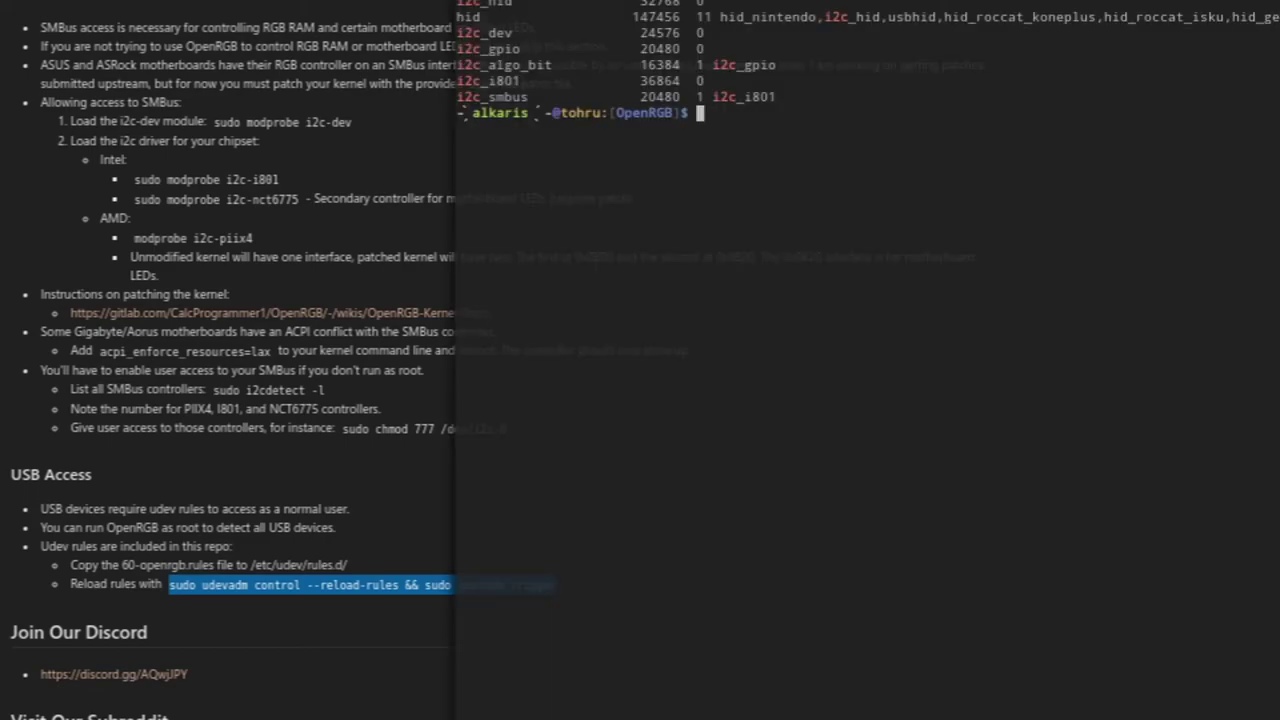
key("Return")
key("Return")
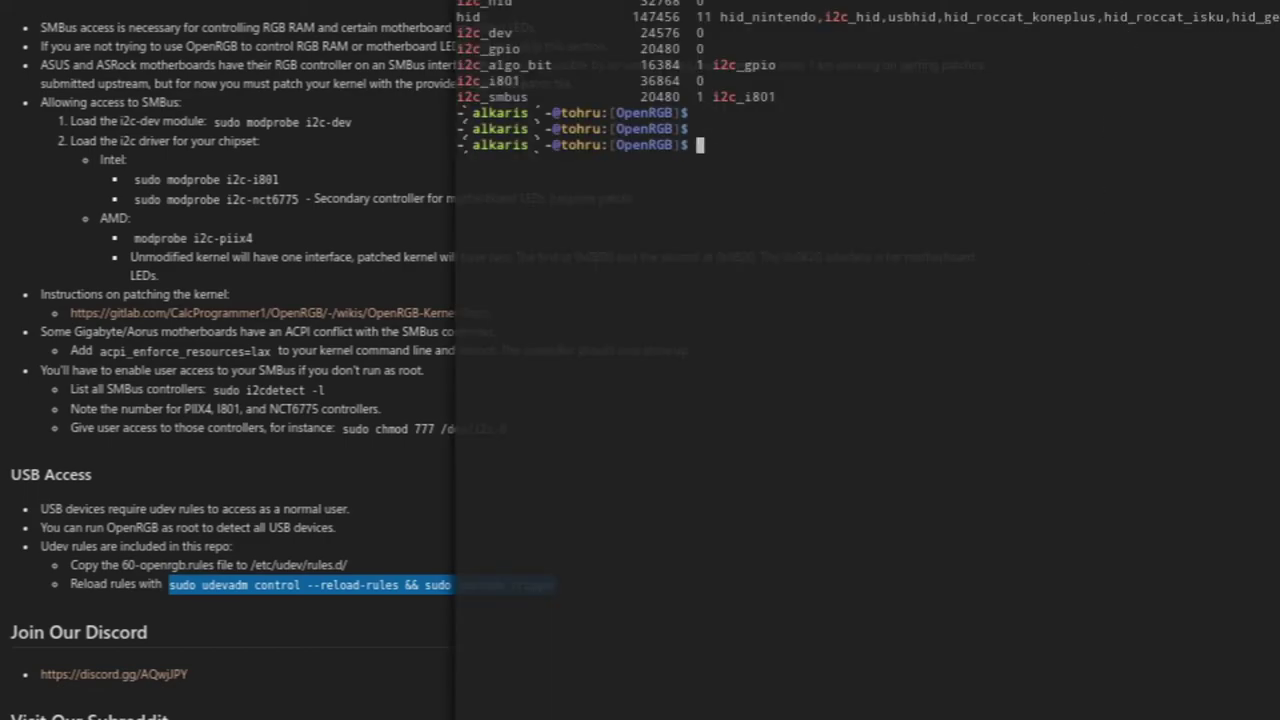
type("ls /etc/udev/rule")
key("Tab")
key("Return")
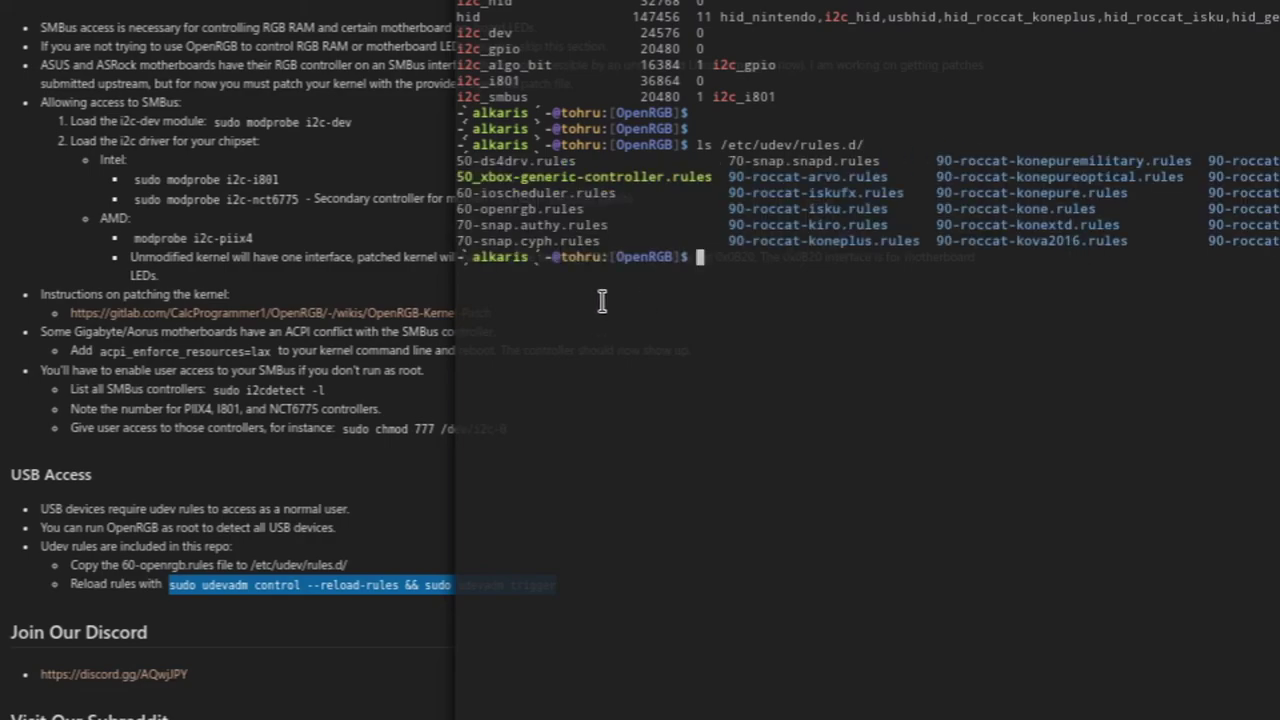
Highlight 60-openrgb.rules in the listing and stage 'nano 60-openrgb.rules' at the prompt
left_click_drag(586, 208, 452, 204)
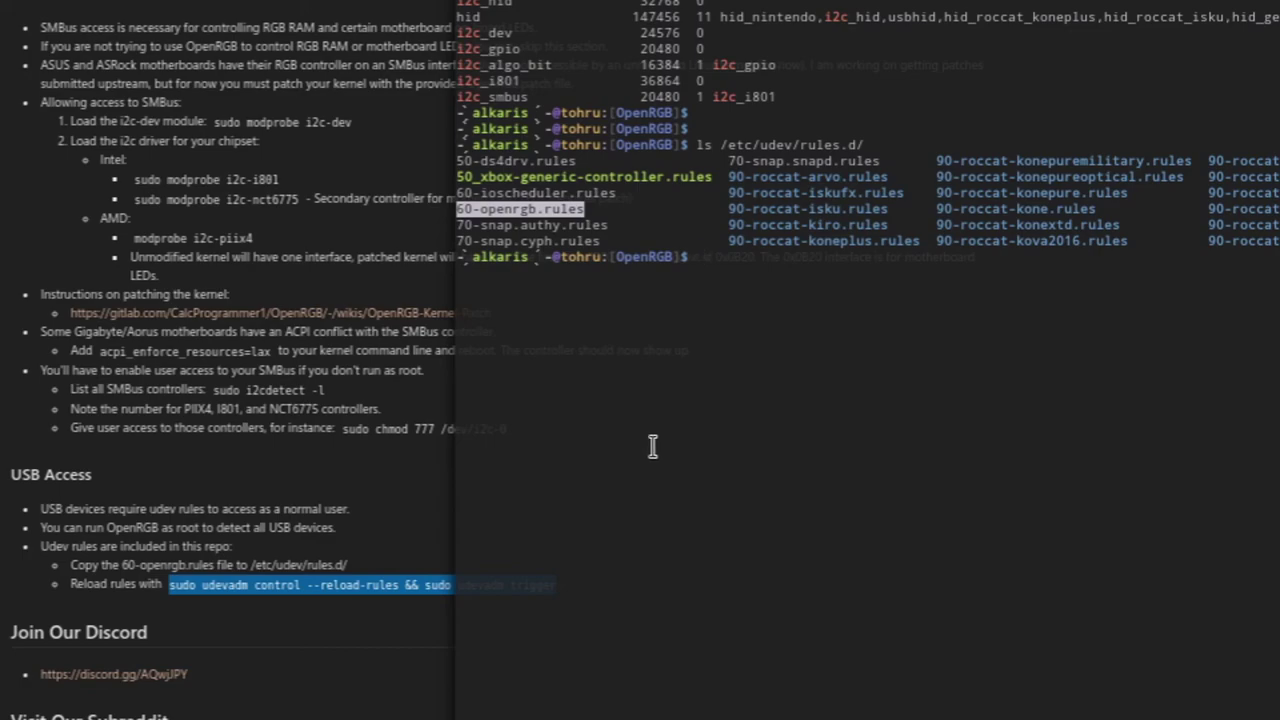
type("nano 60-o")
key("Tab")
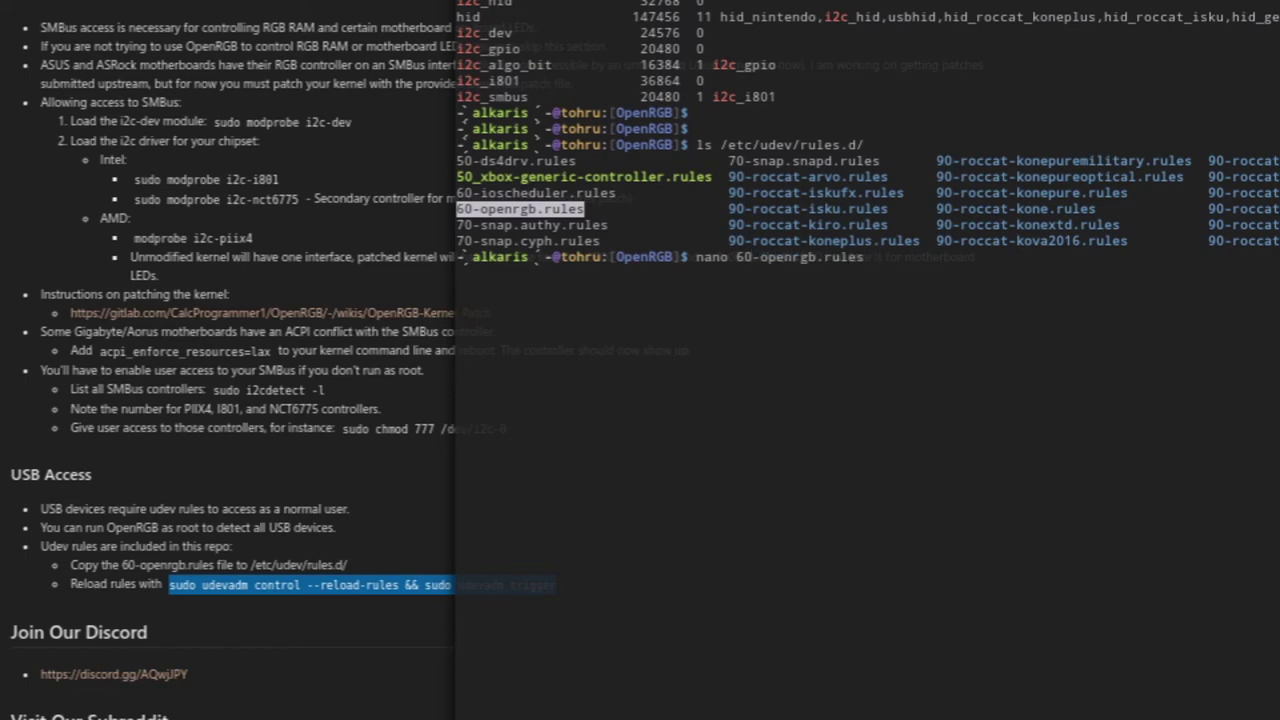
key("Return")
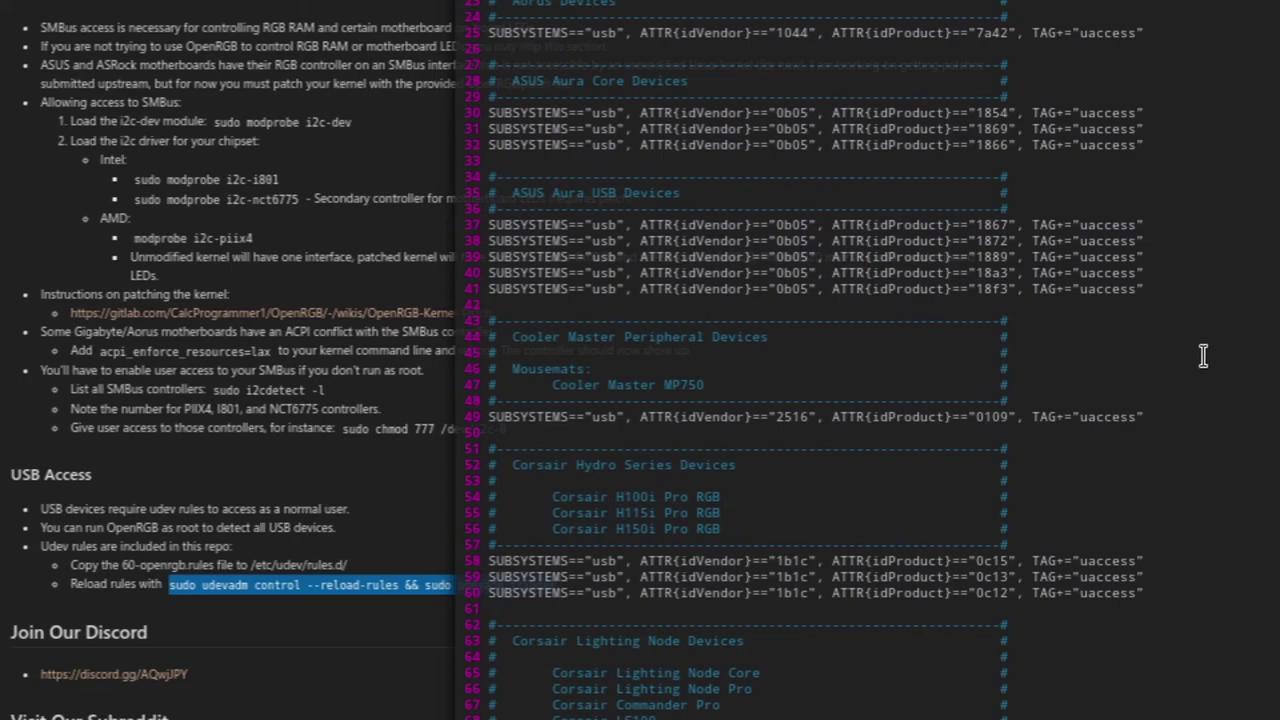
scroll(1203, 328, "down", 3)
scroll(1203, 328, "down", 18)
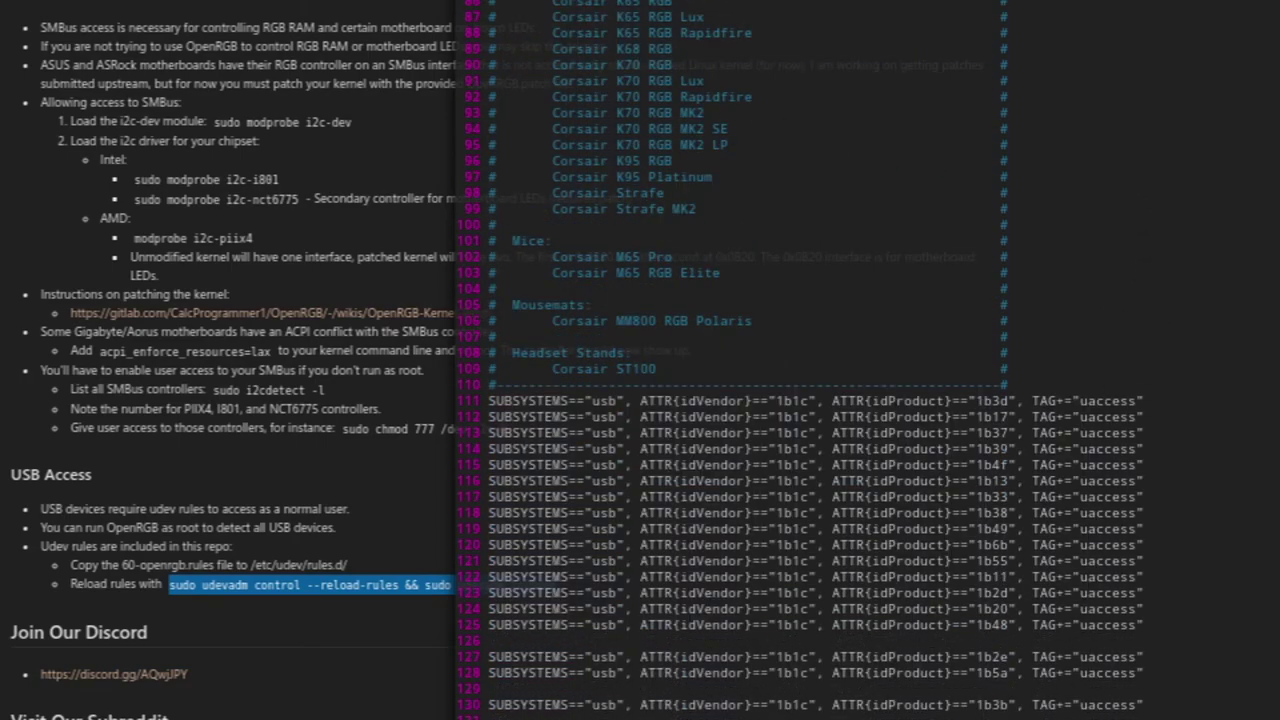
scroll(1216, 263, "down", 9)
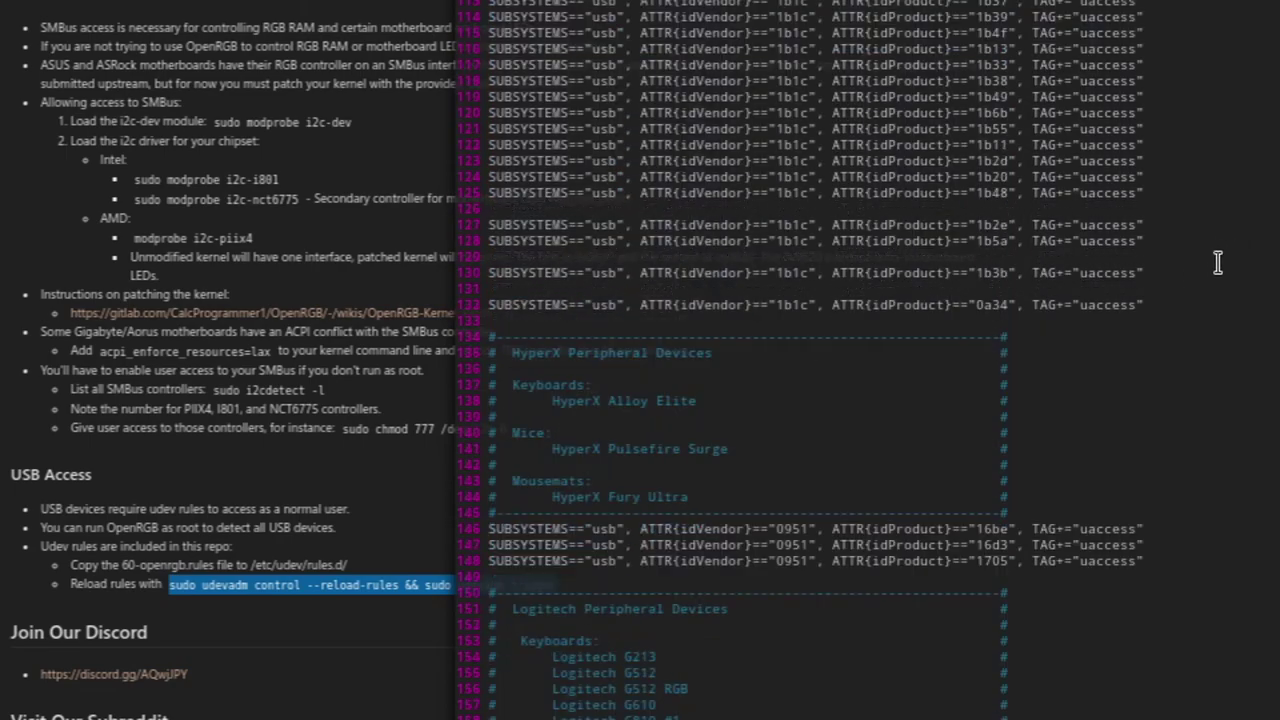
scroll(1216, 263, "down", 20)
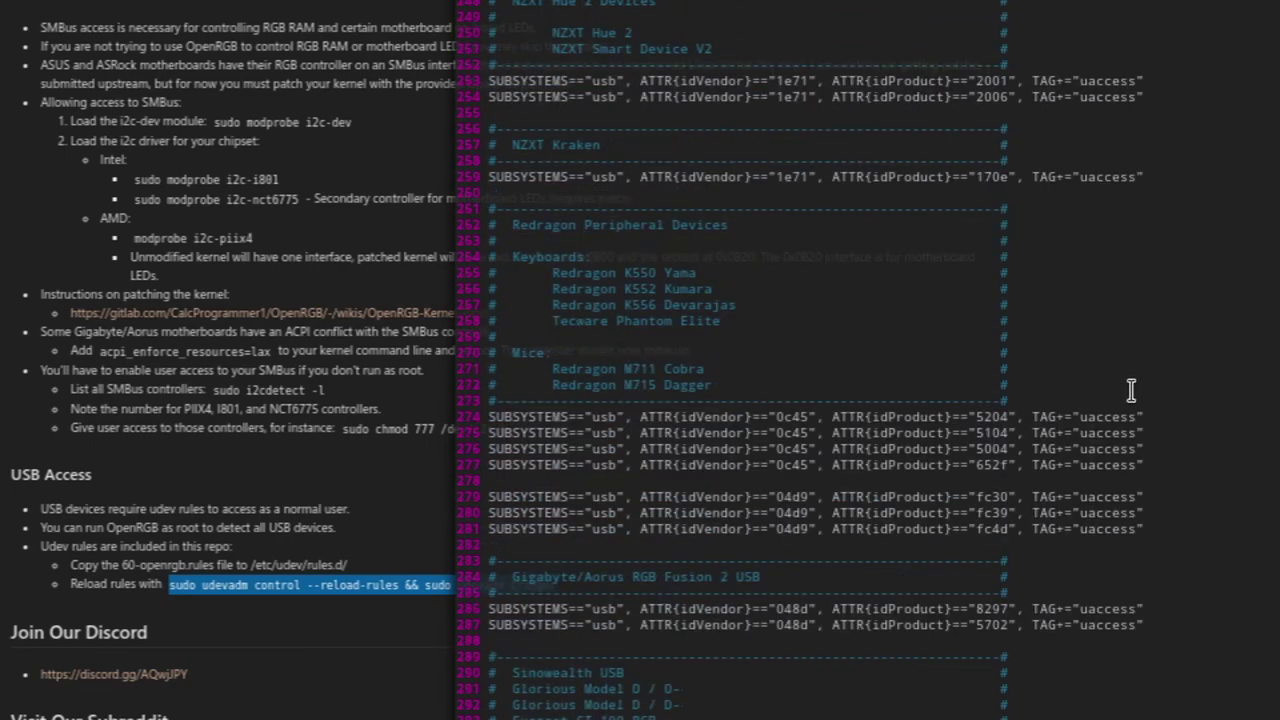
scroll(1128, 395, "down", 6)
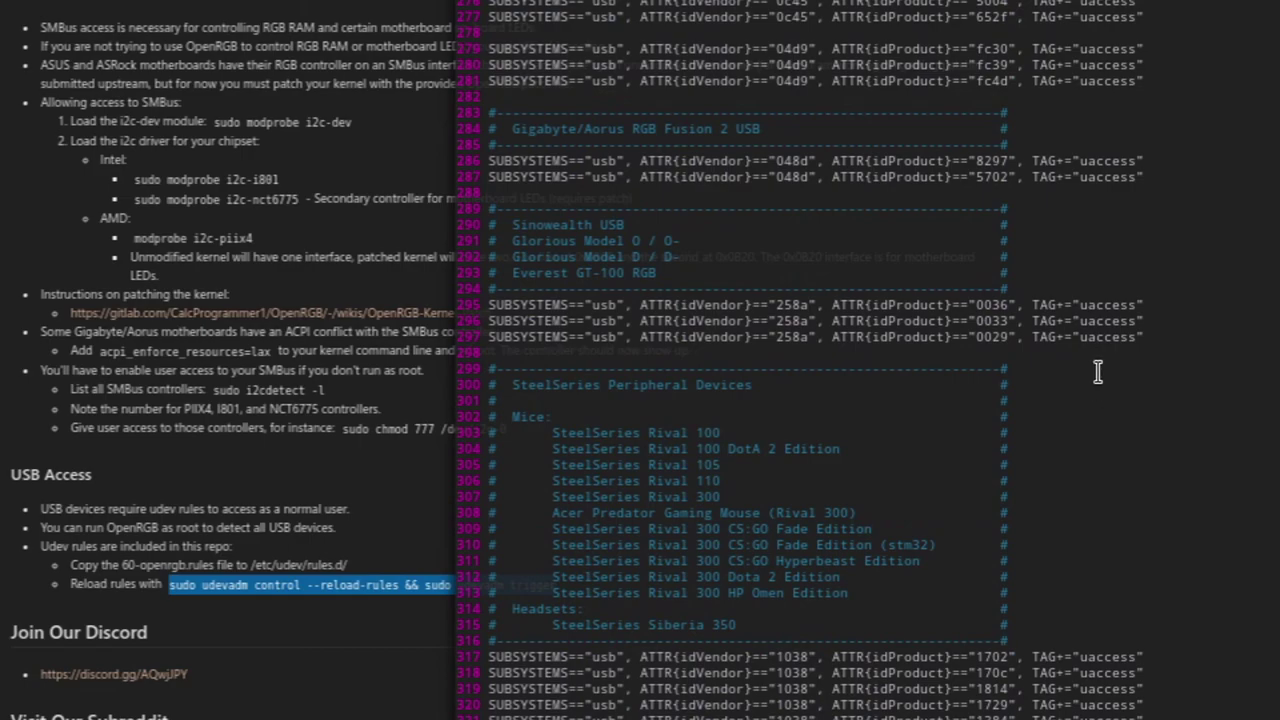
scroll(1060, 400, "up", 20)
scroll(1060, 400, "up", 20)
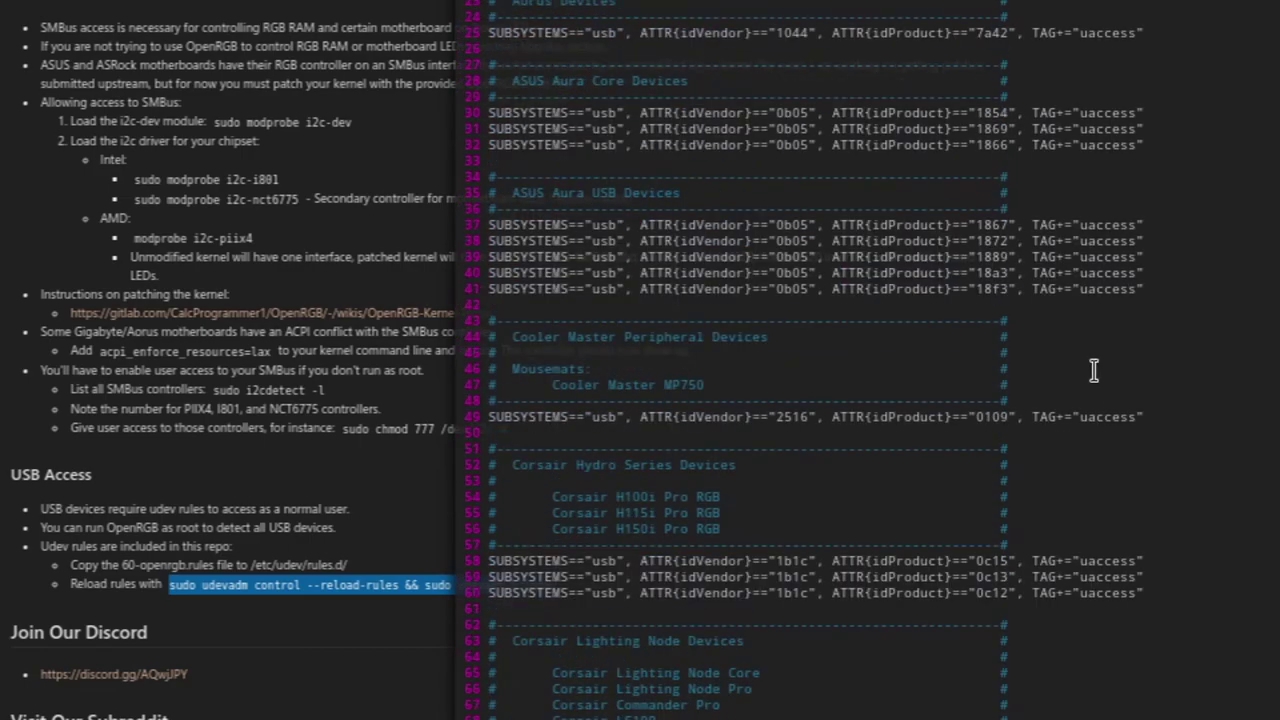
key("ctrl+x")
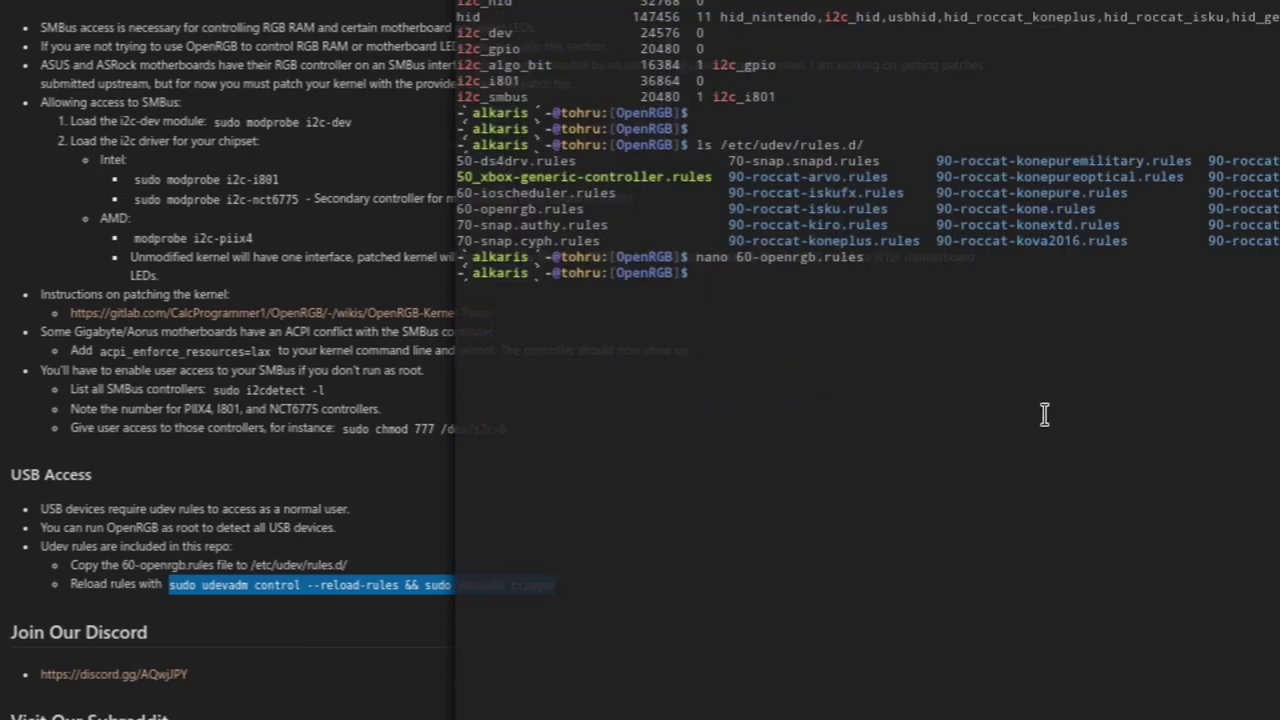